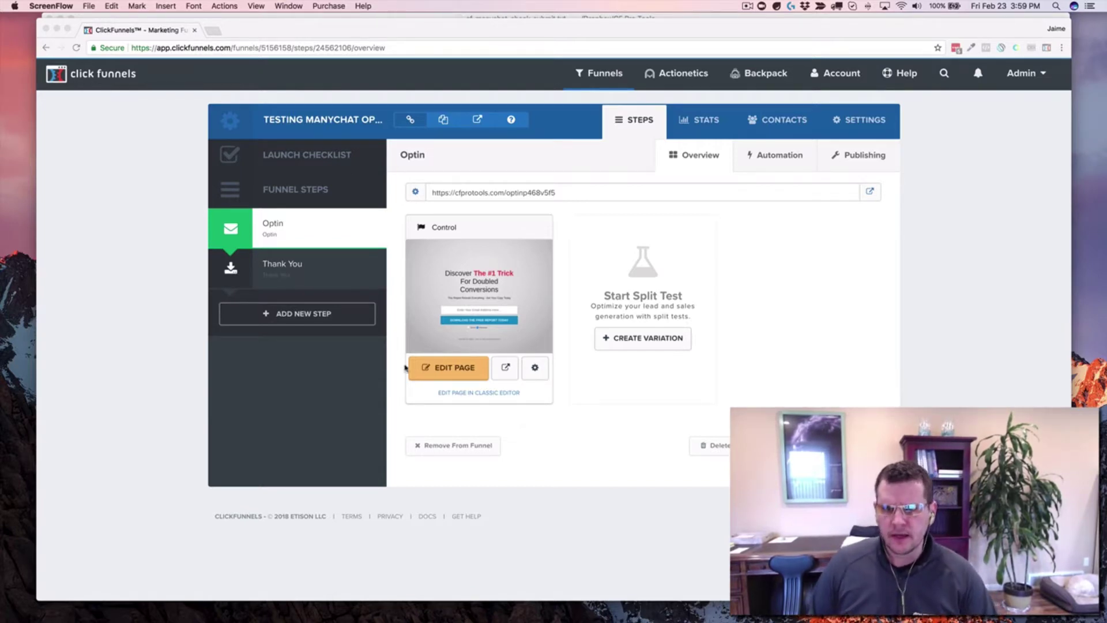
Add a new step named "Optin Demo 2" to the funnel.
left_click(307, 375)
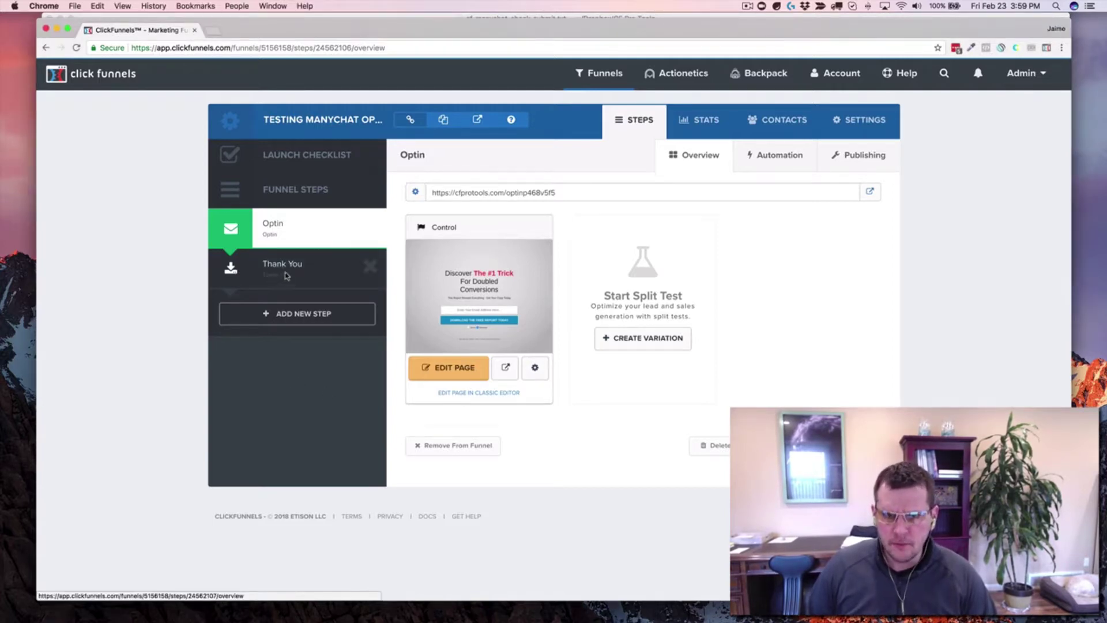
left_click(304, 314)
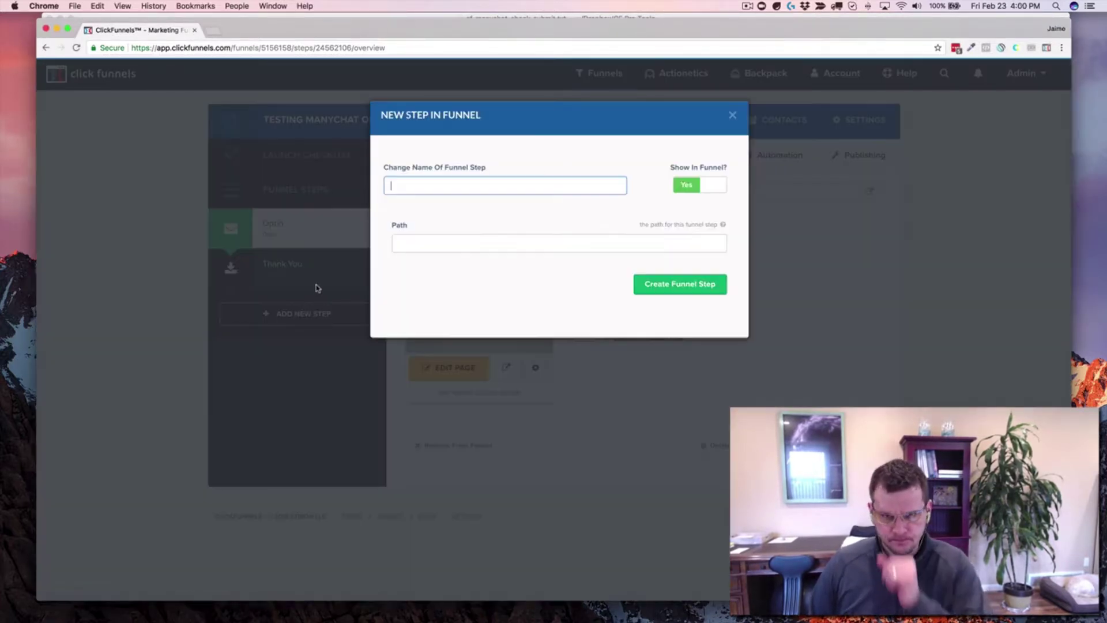
left_click(505, 185)
type("Opt")
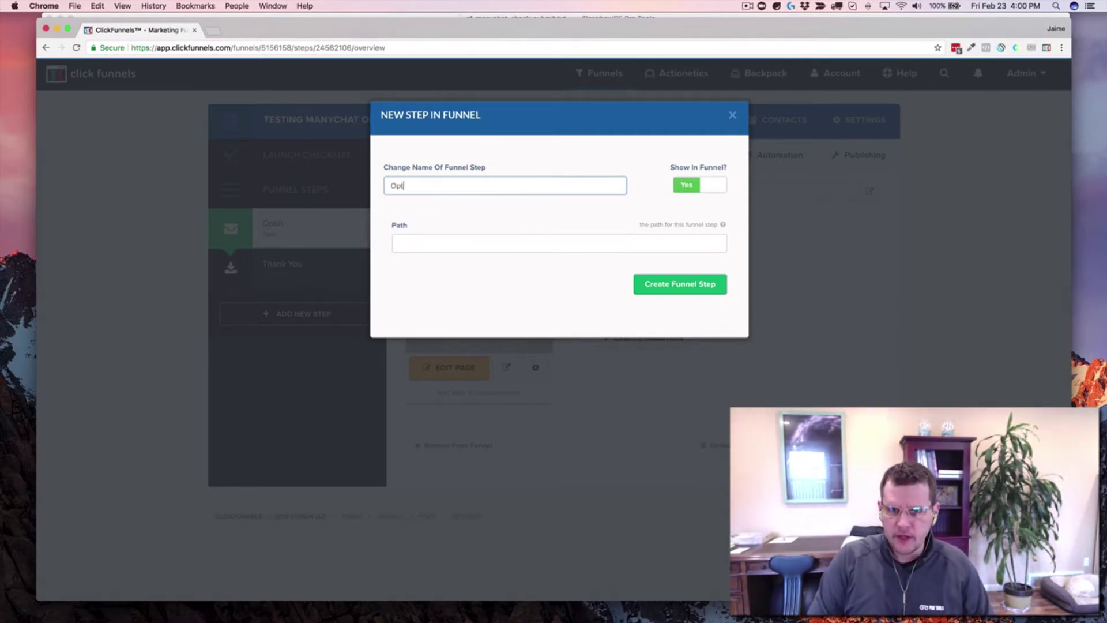
type("in Demo 2")
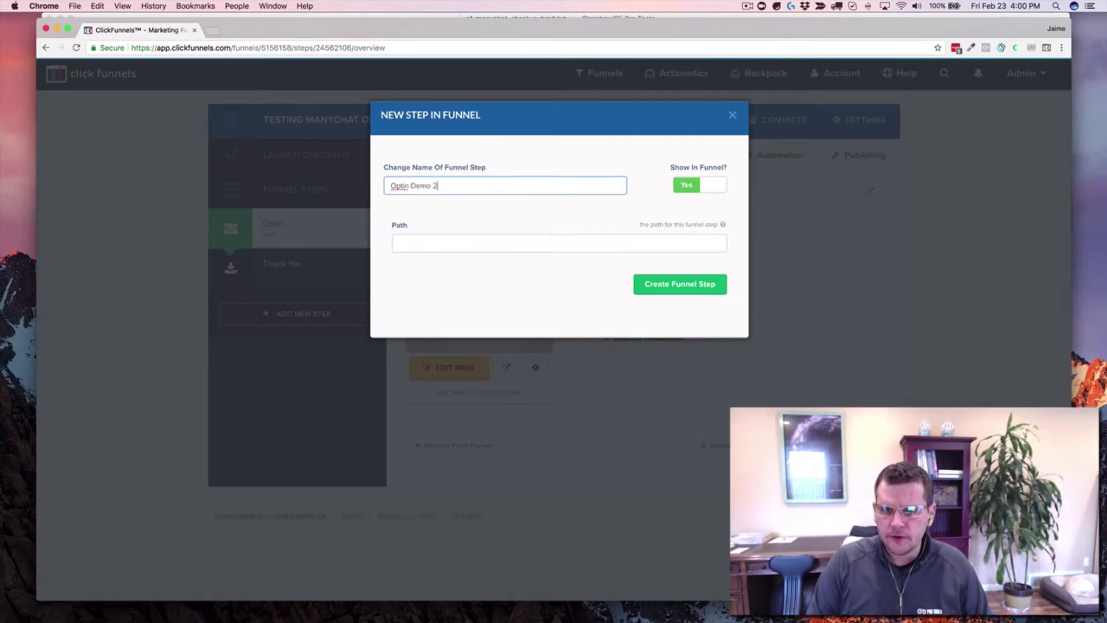
left_click(645, 285)
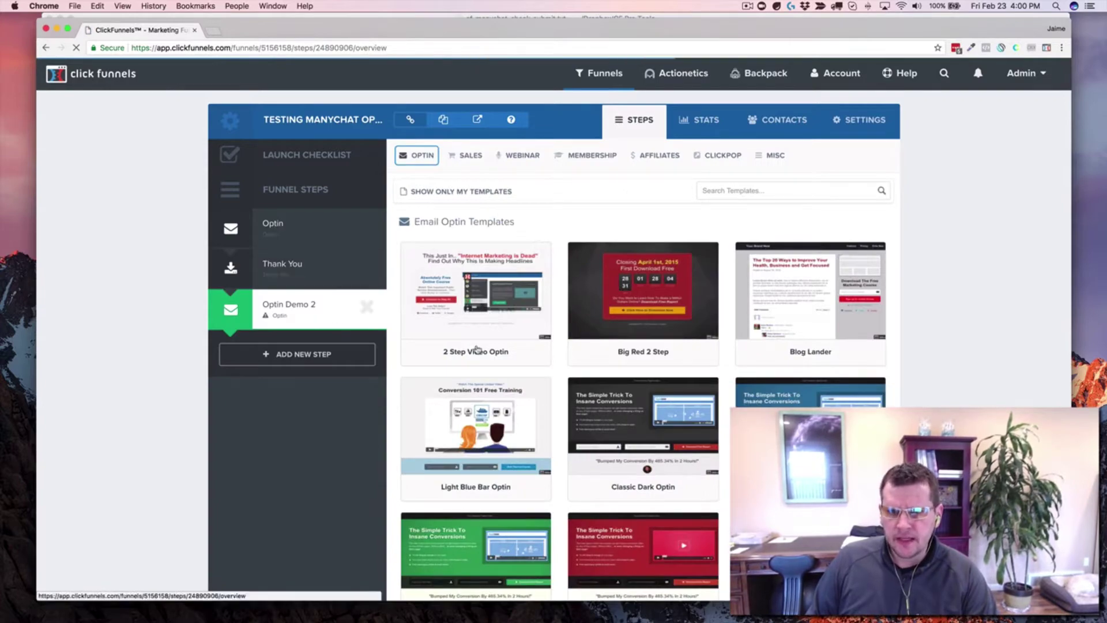
Select the Big Headline Optin template for the Optin Demo 2 step and open its page for editing.
scroll(630, 289, "down", 15)
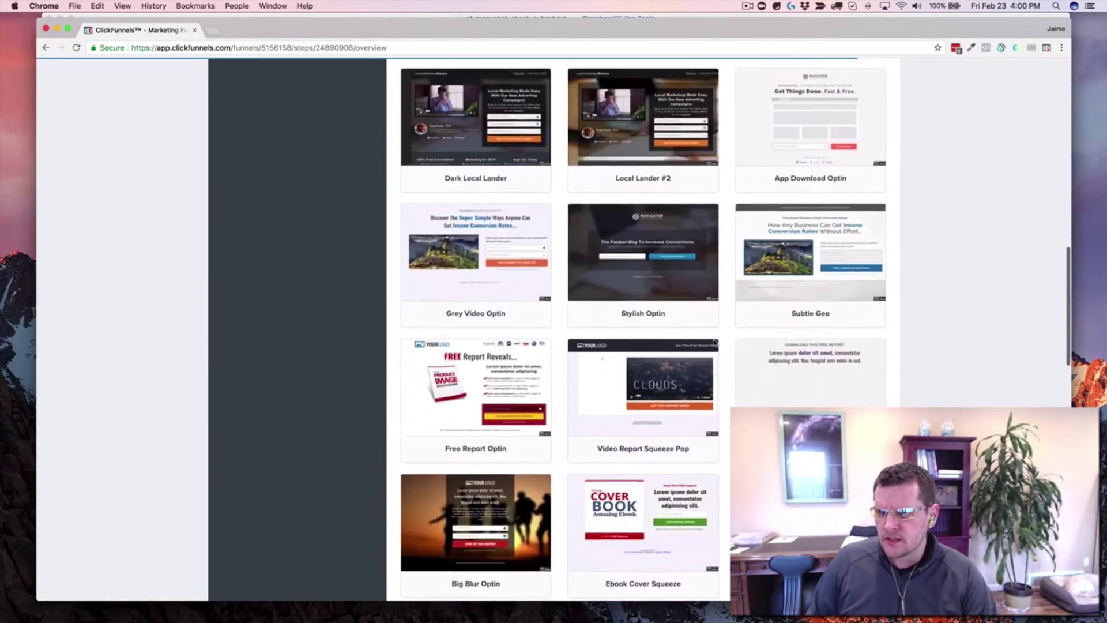
scroll(715, 344, "up", 3)
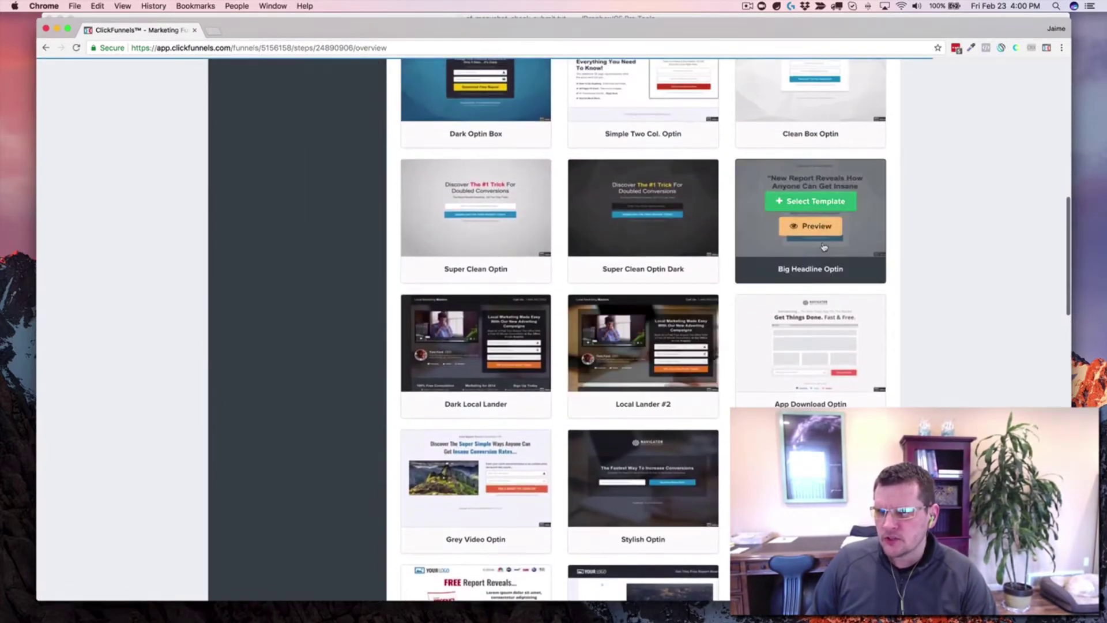
left_click(818, 202)
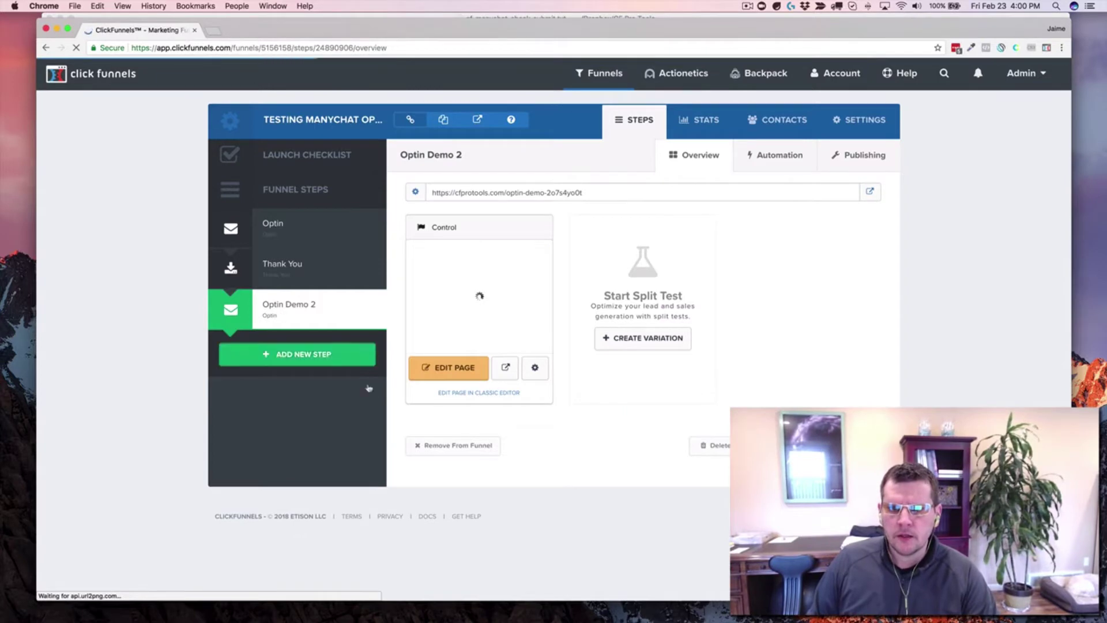
left_click(451, 372)
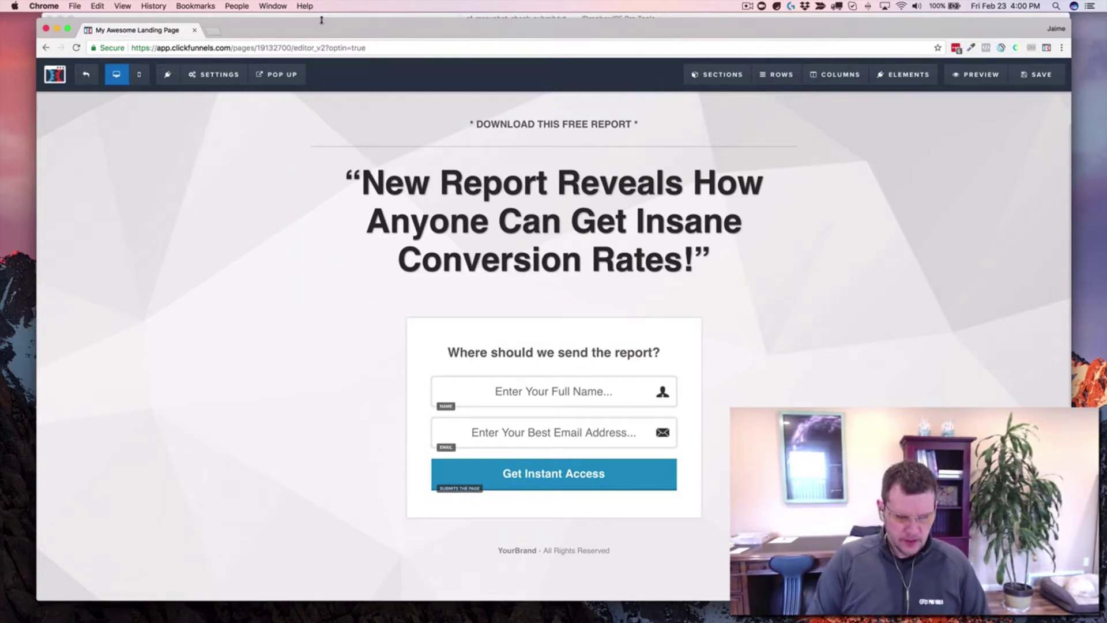
key("super+t")
type("app")
key("Return")
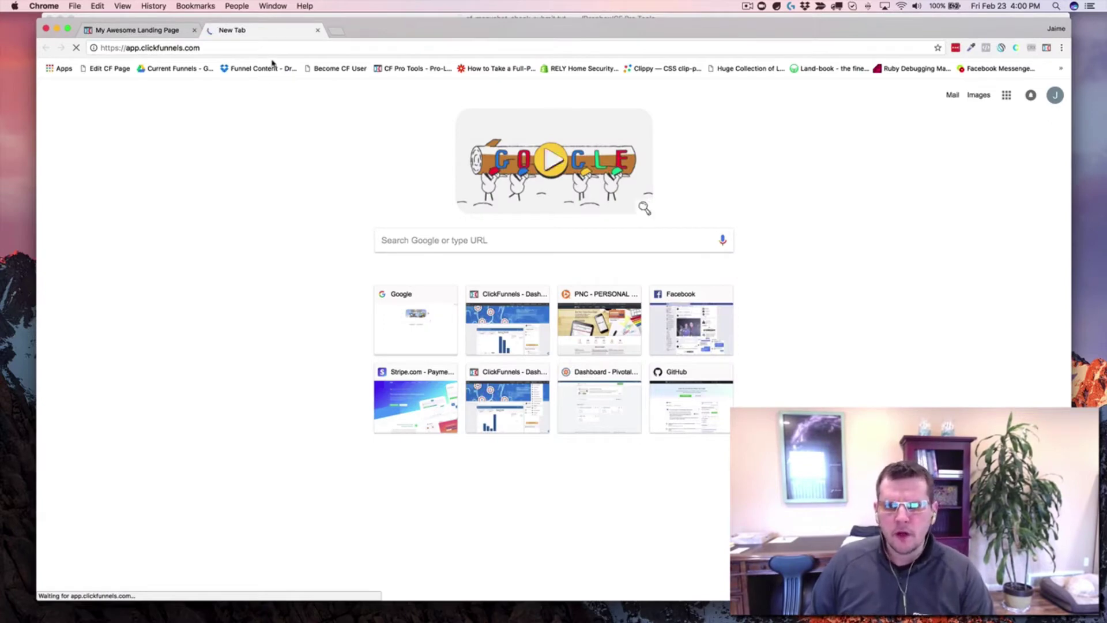
left_click(317, 30)
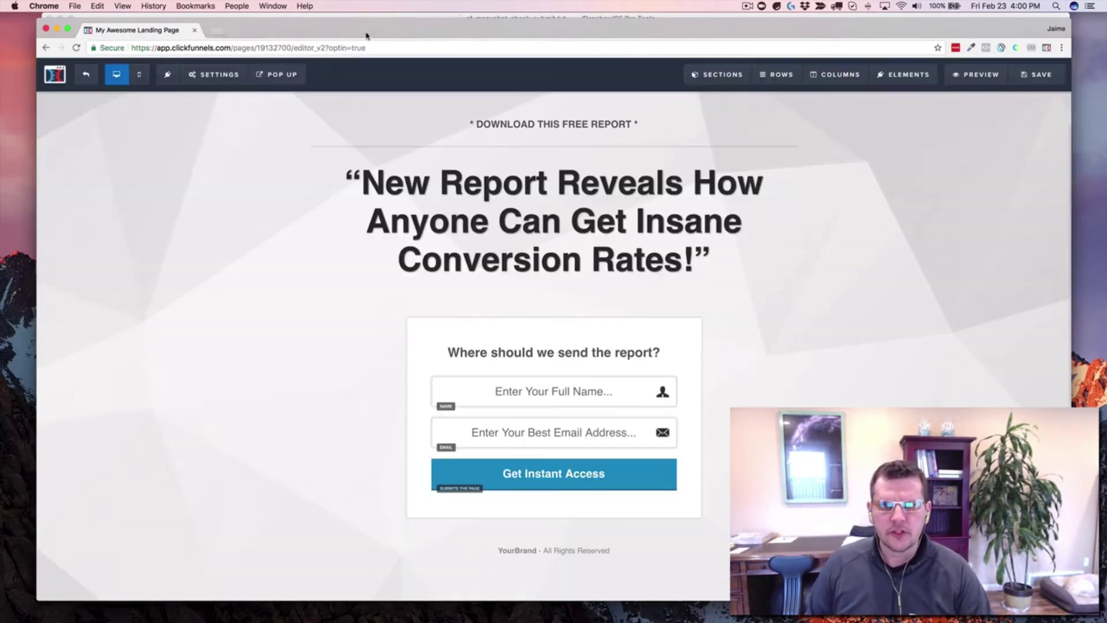
key("super+t")
type("cpro")
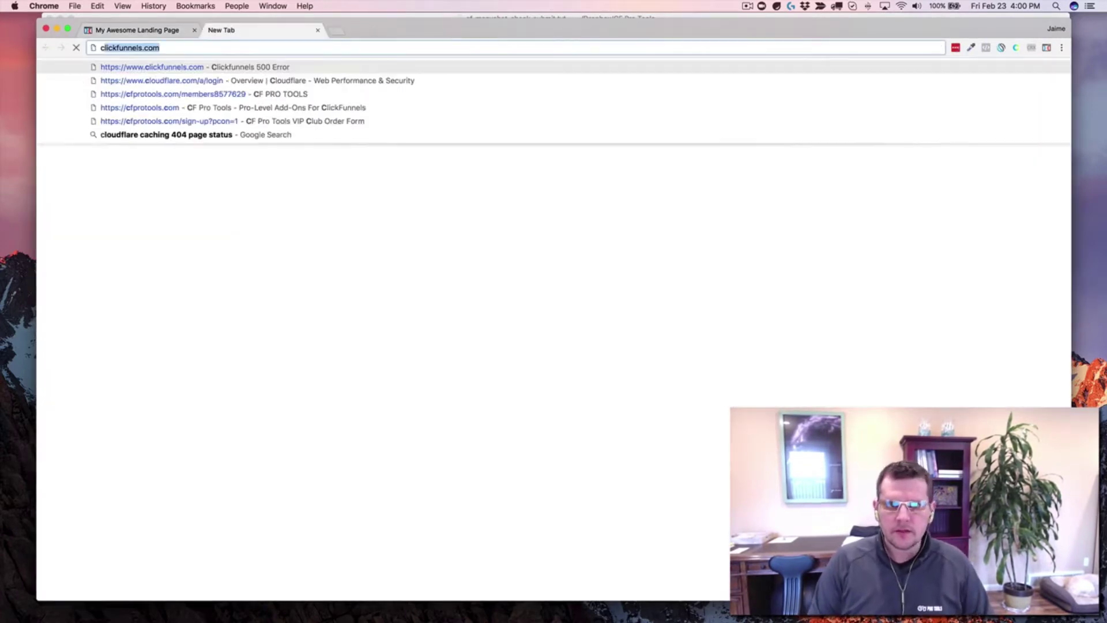
key("BackSpace")
key("BackSpace")
key("BackSpace")
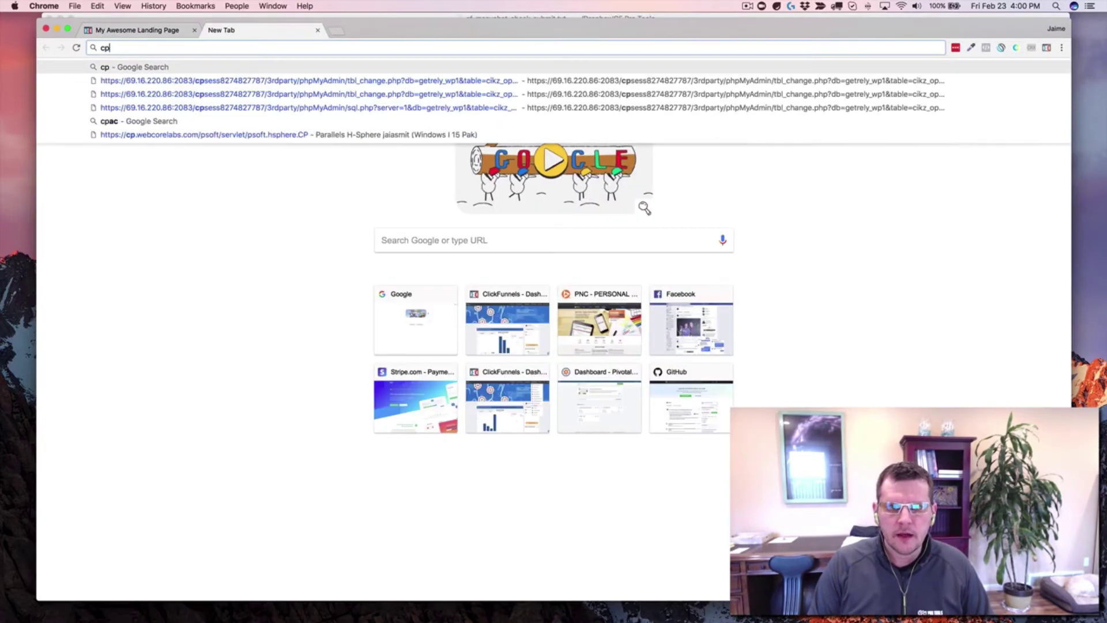
type("fpro")
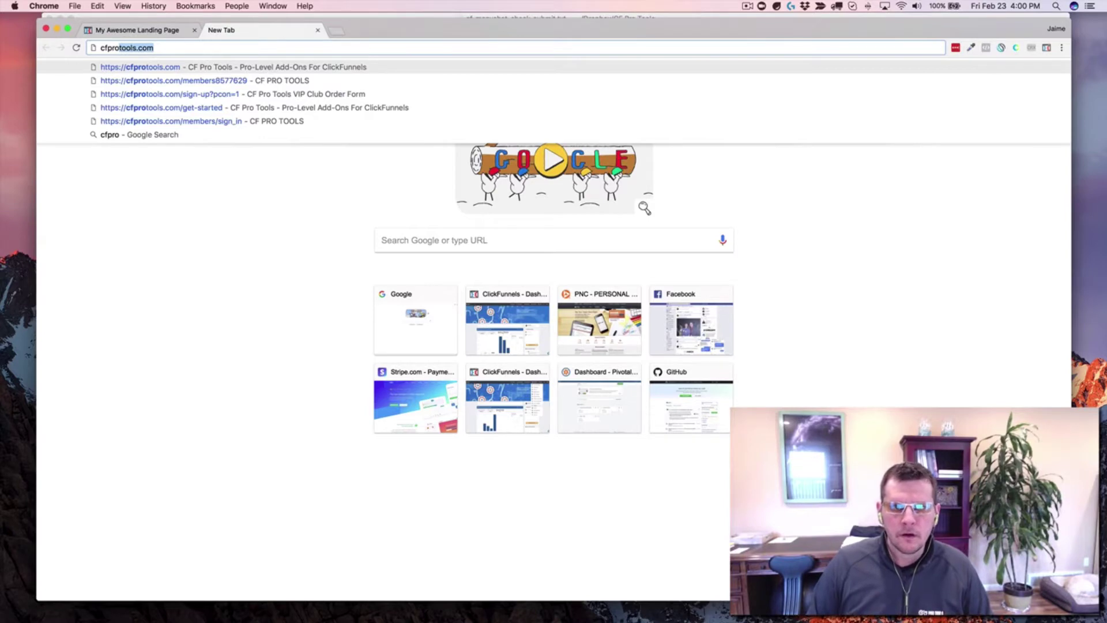
key("super+w")
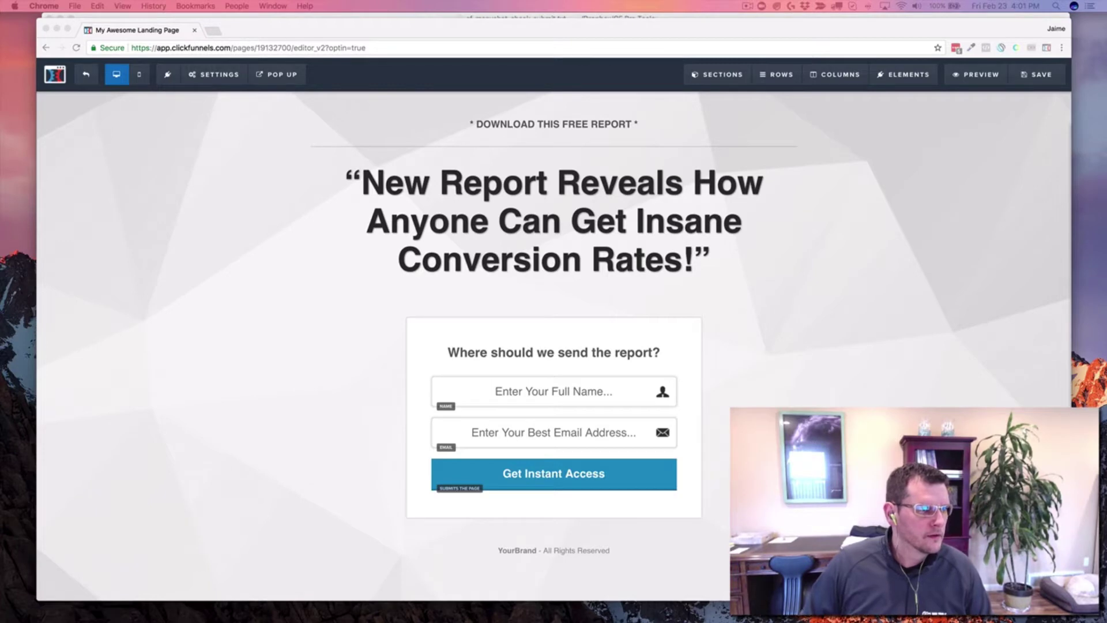
Bring the funnel overview into this window and view the original Optin step's live page in a new tab.
left_click_drag(590, 88, 245, 30)
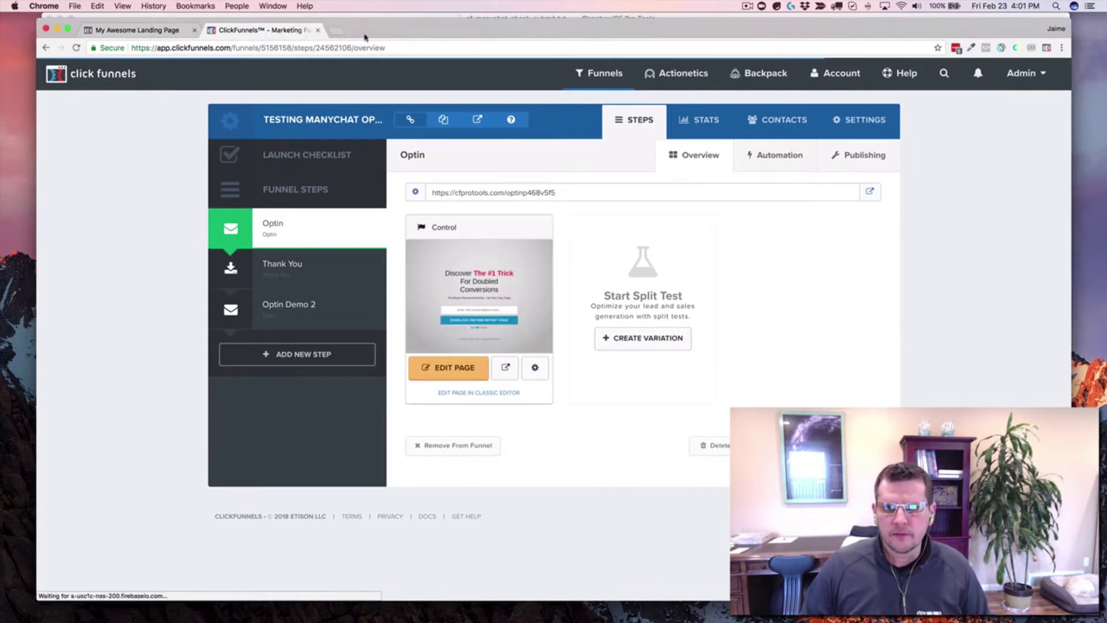
right_click(874, 189)
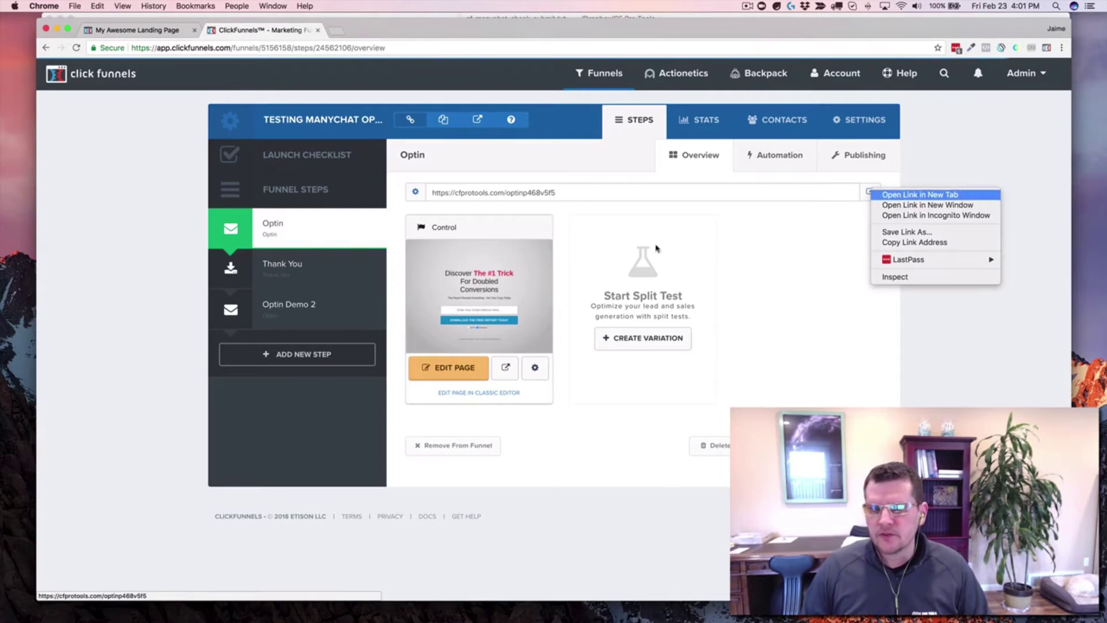
key("Return")
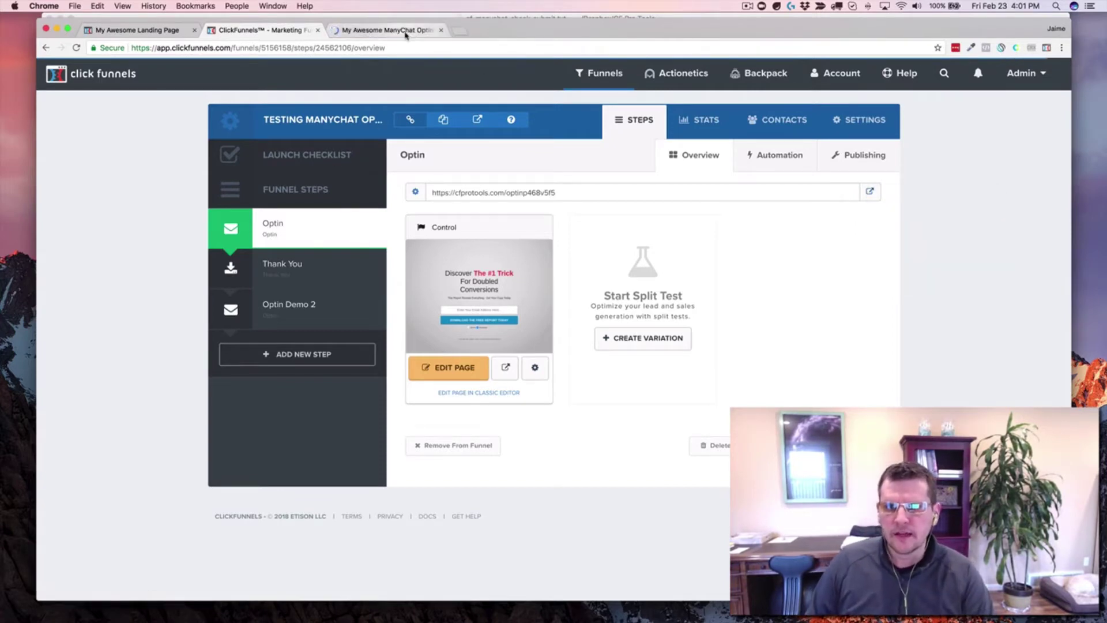
left_click(406, 33)
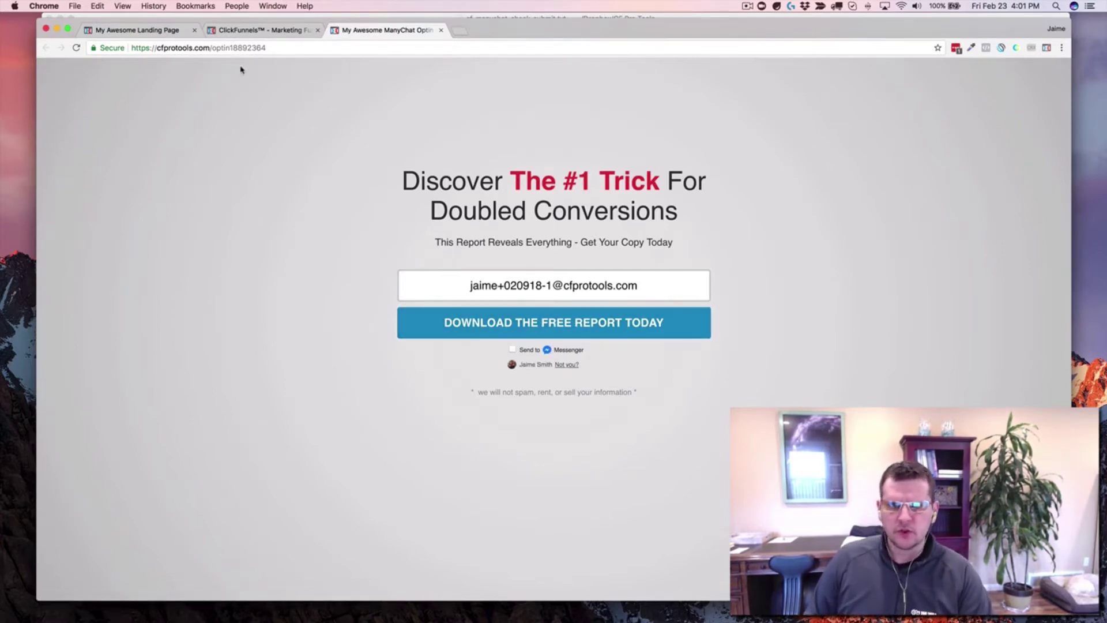
On the new landing page, add a Custom JavaScript / HTML element between the email field and the Get Instant Access button.
left_click(161, 31)
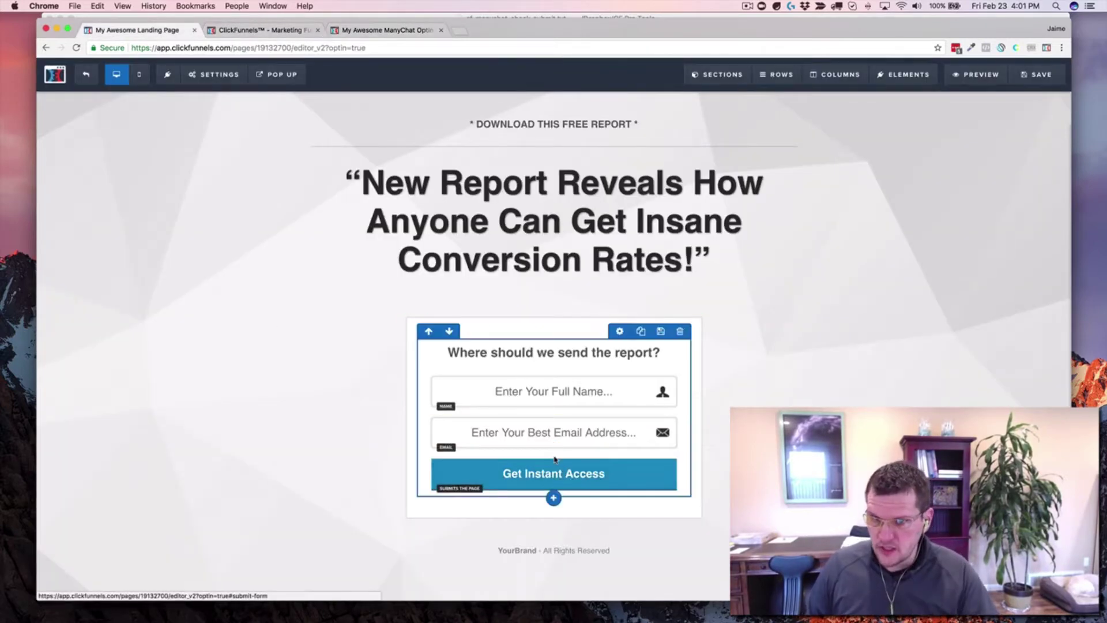
left_click(553, 494)
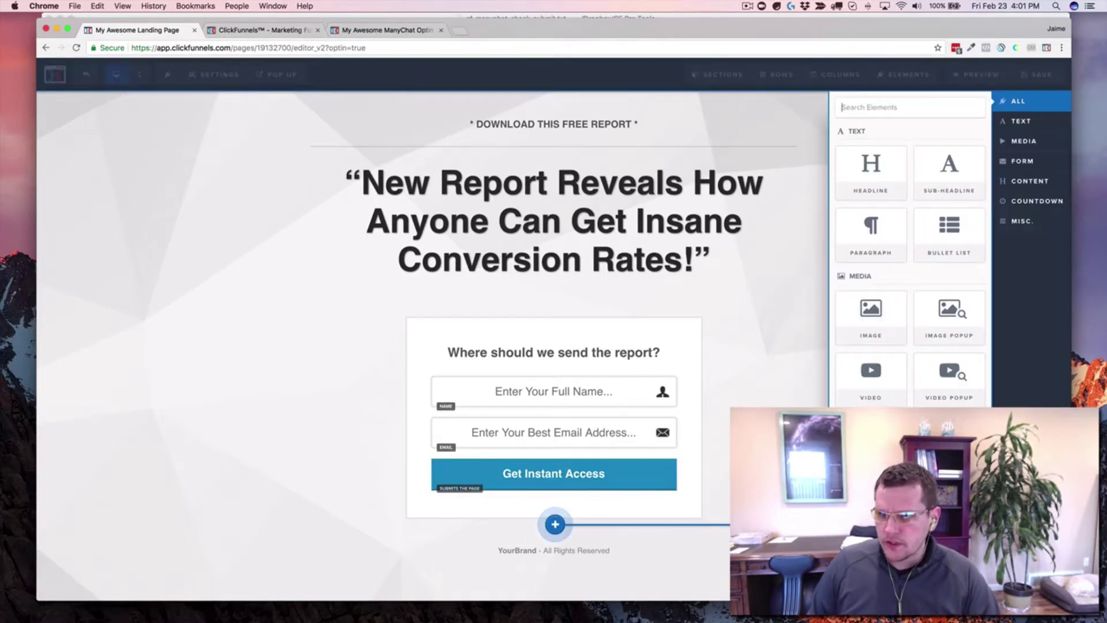
scroll(910, 248, "down", 10)
scroll(909, 248, "down", 3)
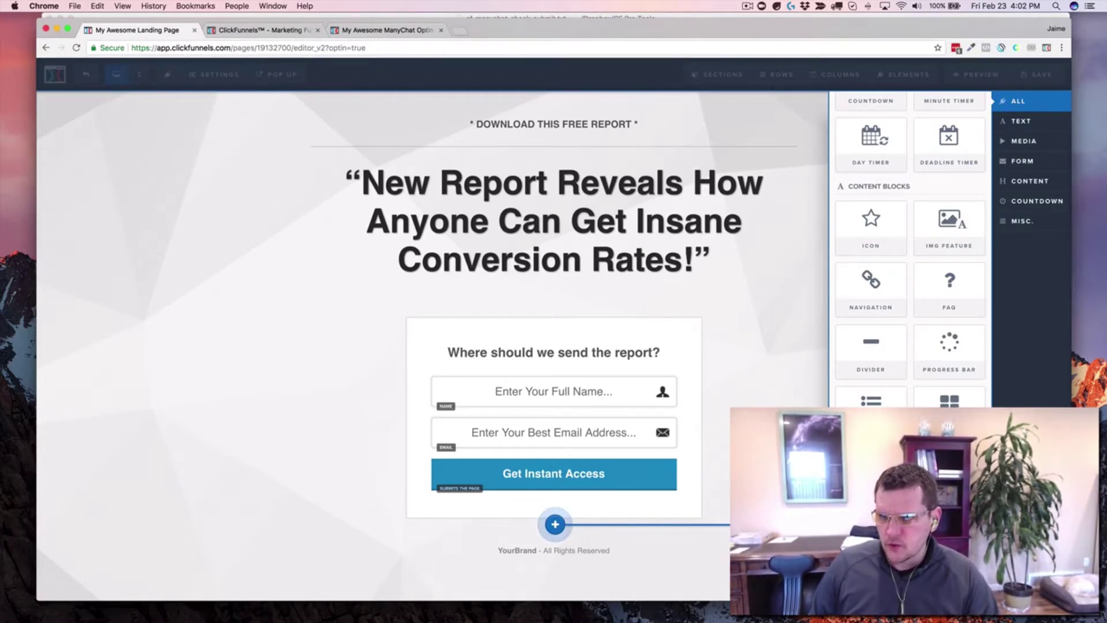
left_click(871, 496)
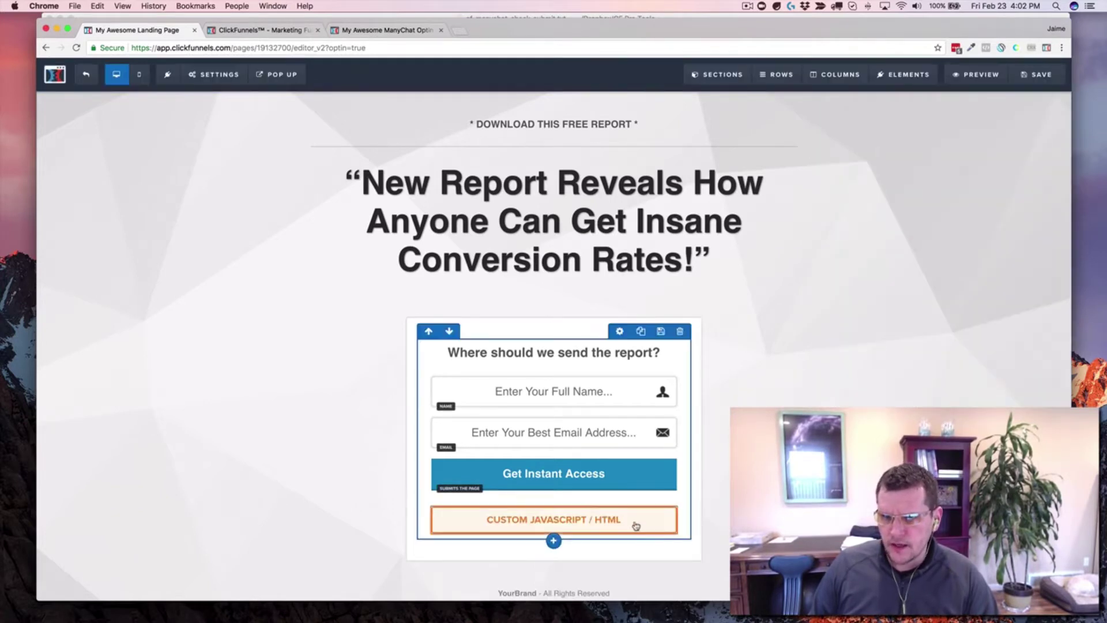
left_click_drag(632, 500, 630, 468)
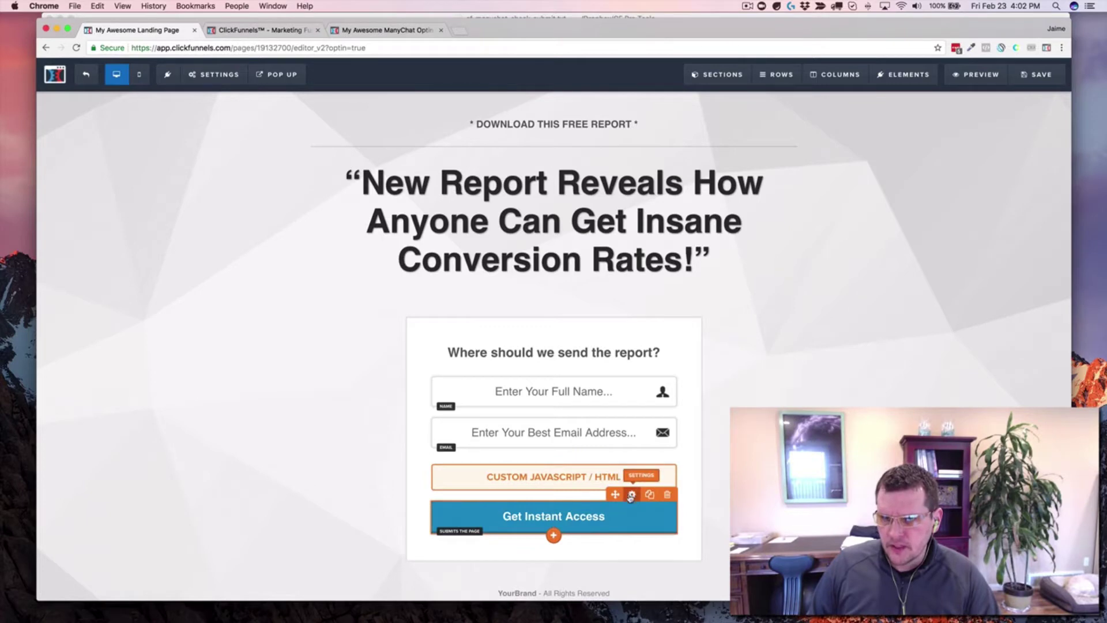
Set the top margin of the Get Instant Access button to 10.
left_click(640, 511)
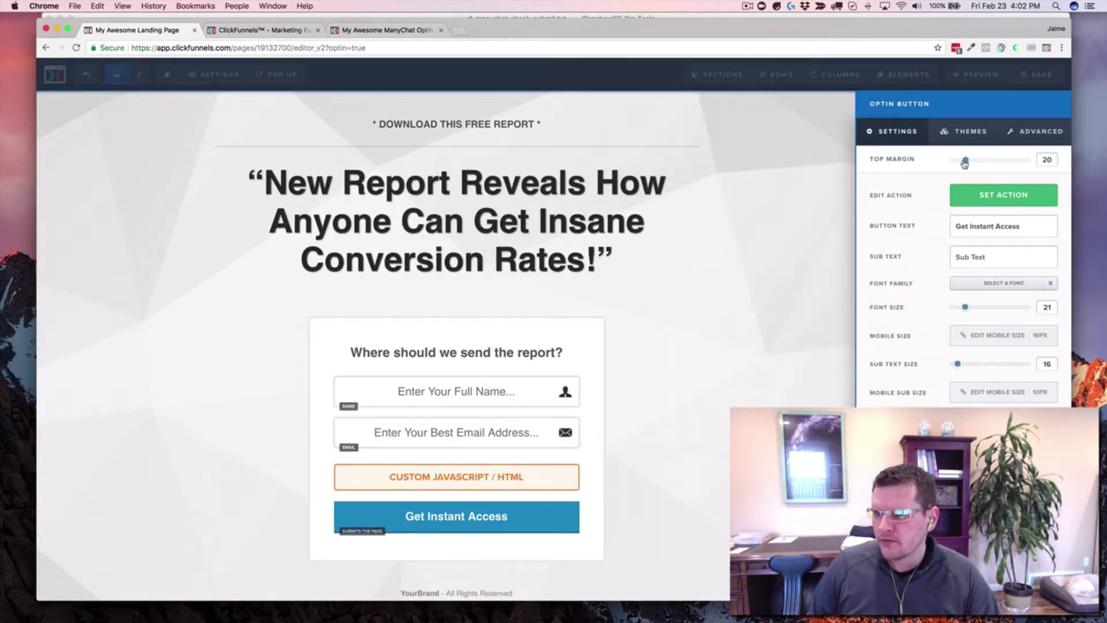
left_click_drag(966, 160, 959, 160)
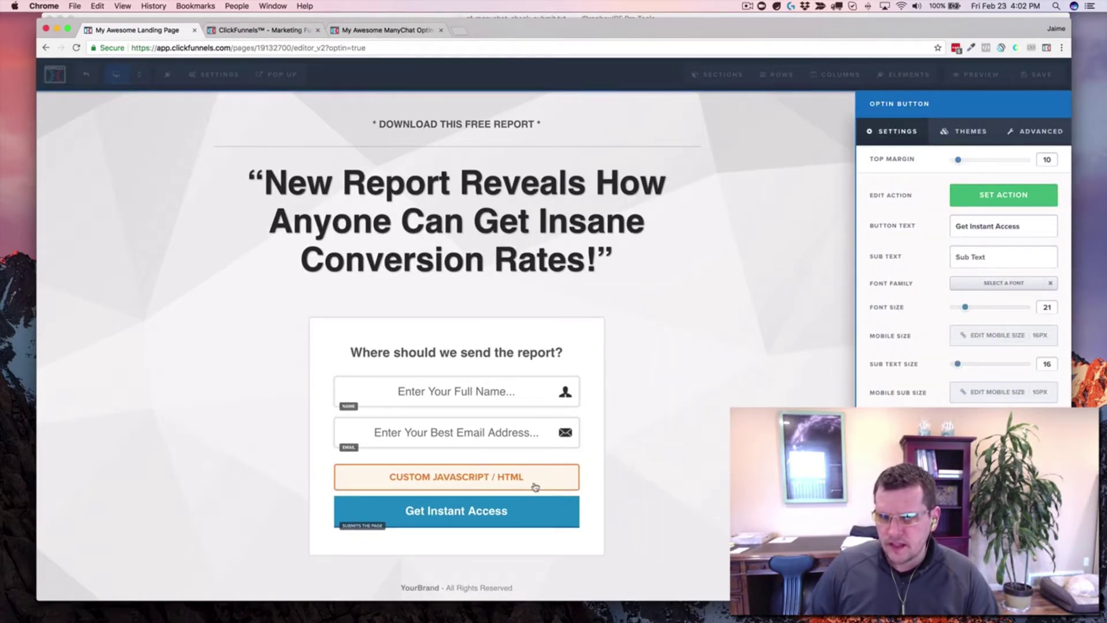
left_click(631, 448)
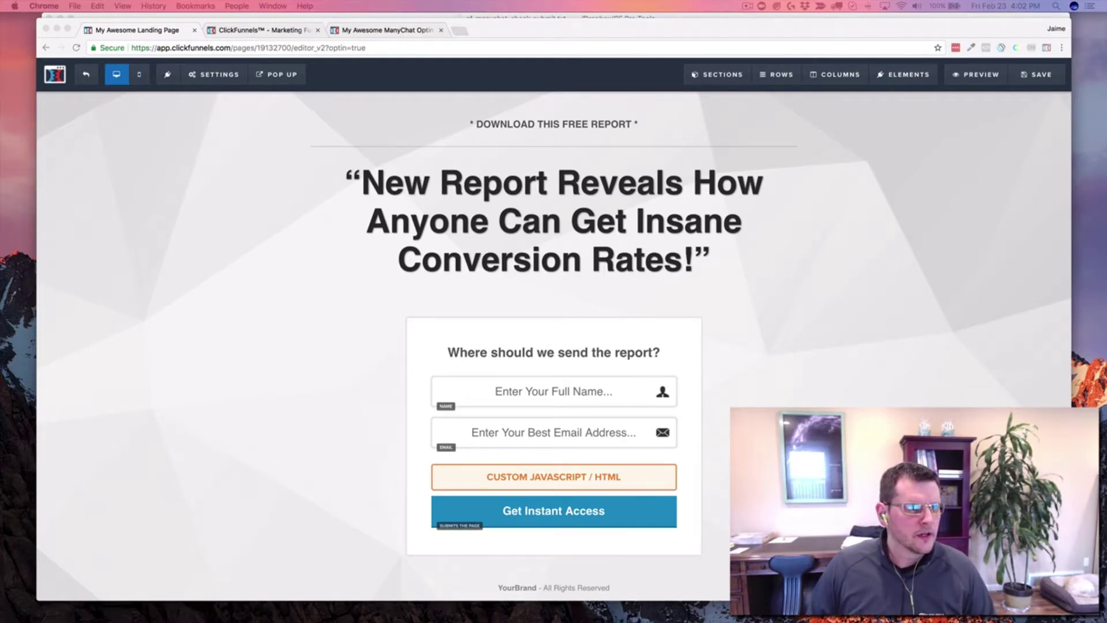
Switch to ManyChat and create a new growth tool of the Checkbox type.
left_click_drag(48, 53, 477, 32)
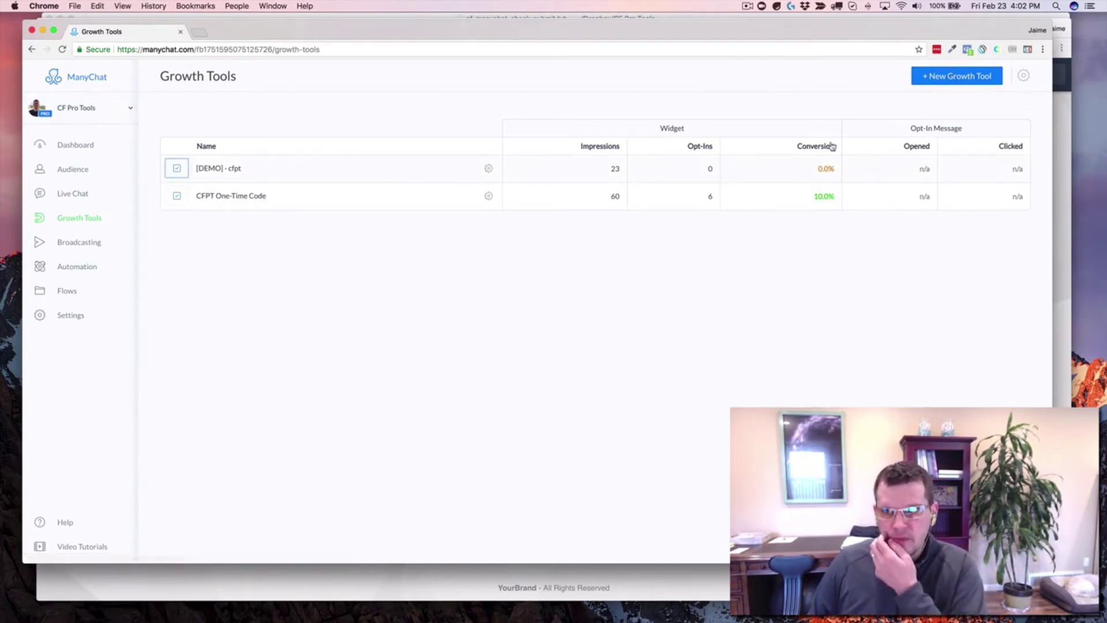
left_click(956, 77)
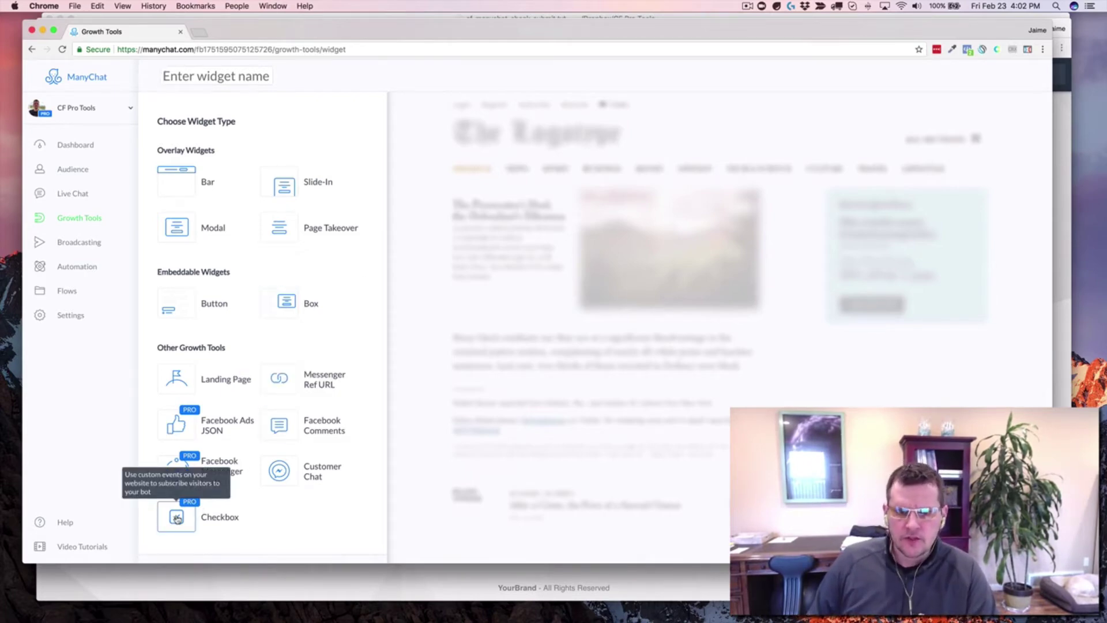
left_click(177, 519)
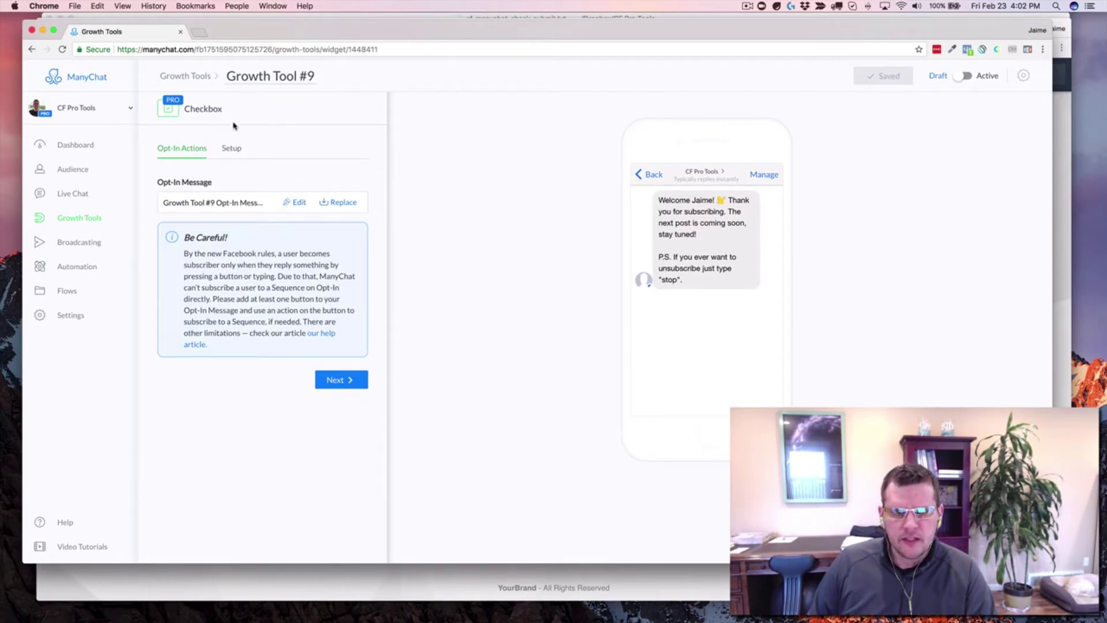
Edit the checkbox tool's opt-in message to add a button below the welcome text, and return to the message overview.
left_click(197, 204)
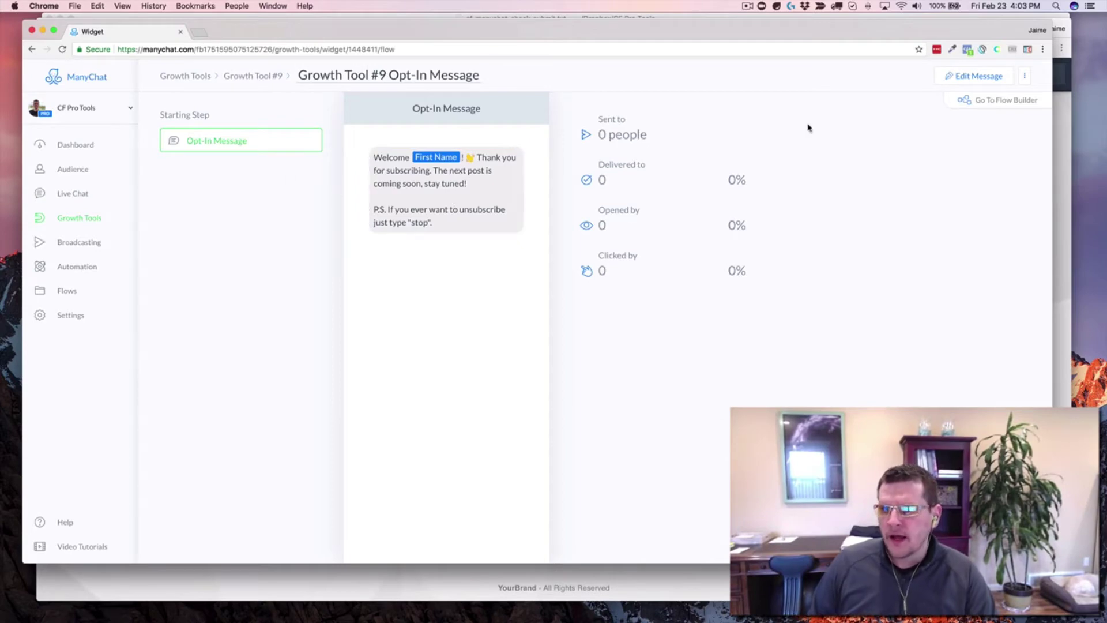
left_click(965, 79)
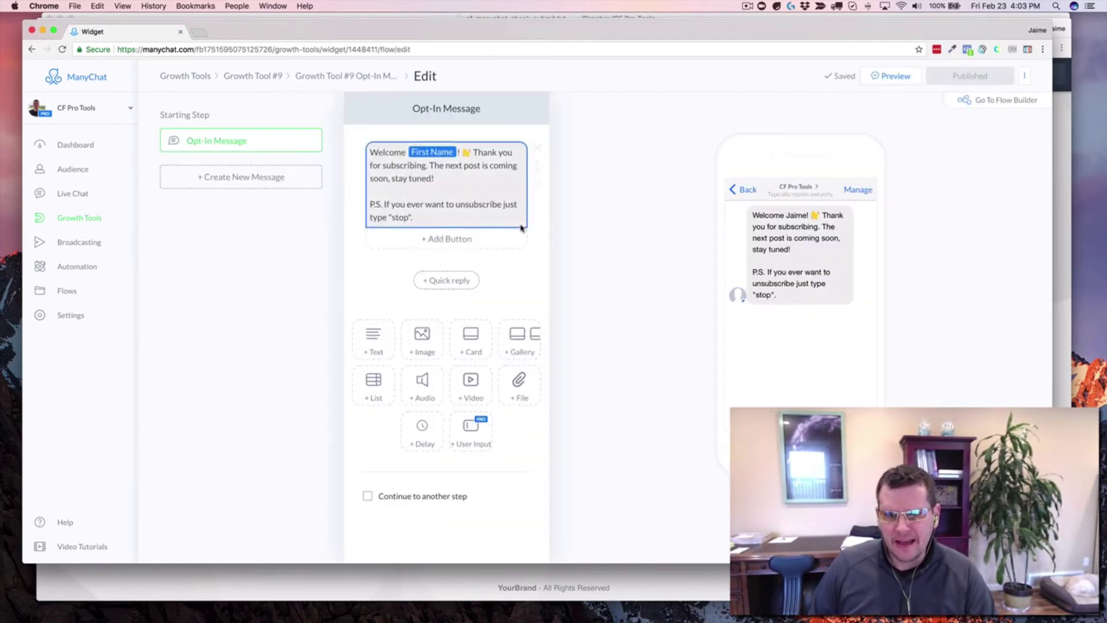
left_click(447, 241)
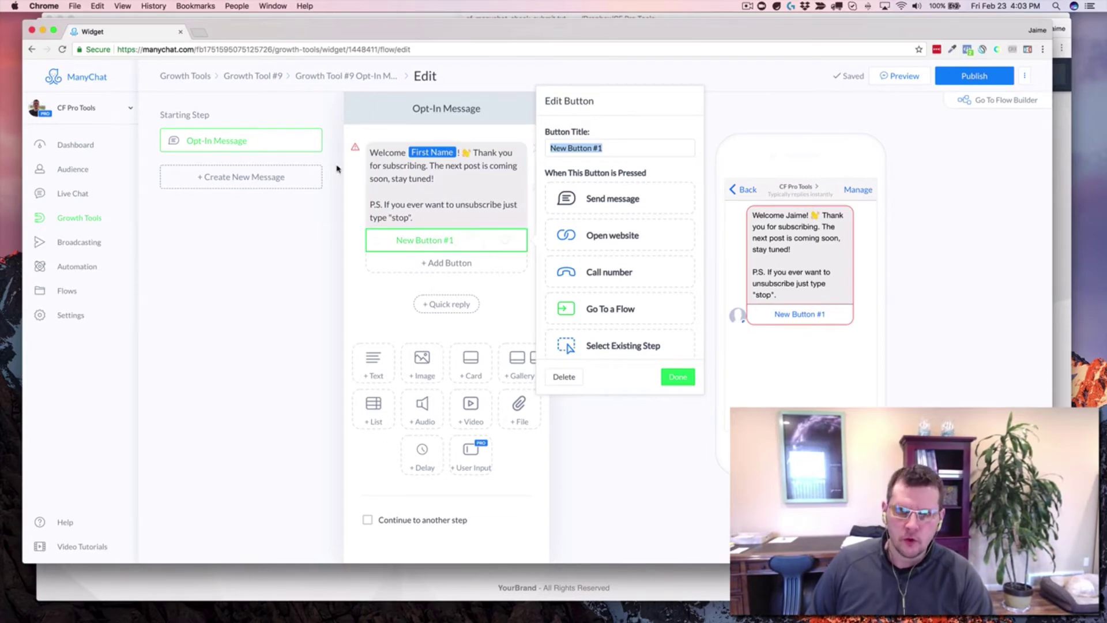
left_click(227, 234)
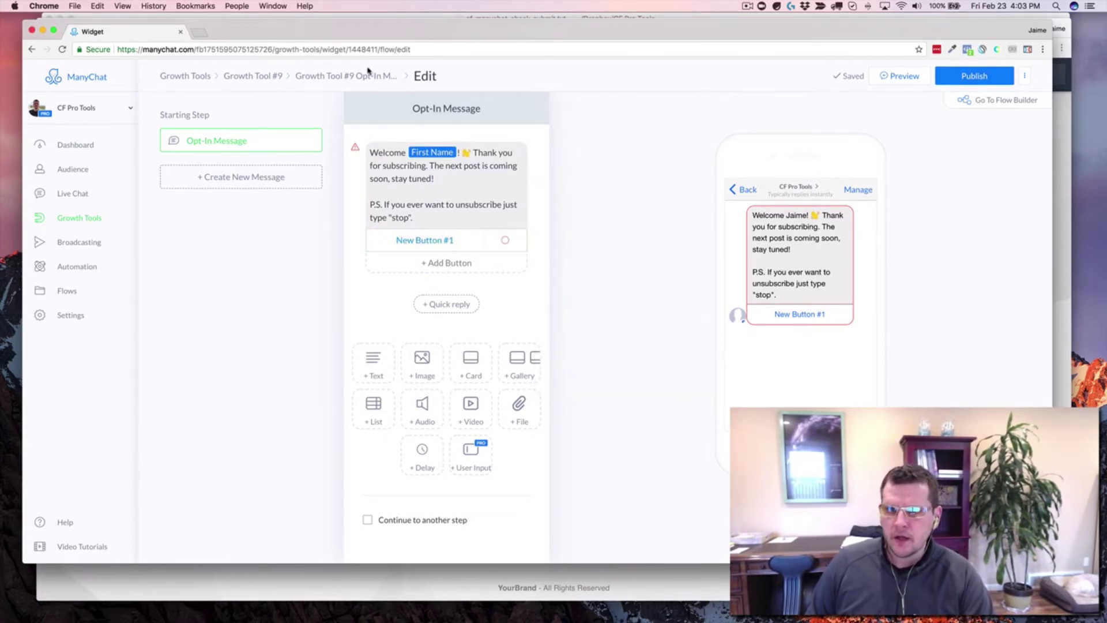
left_click(335, 77)
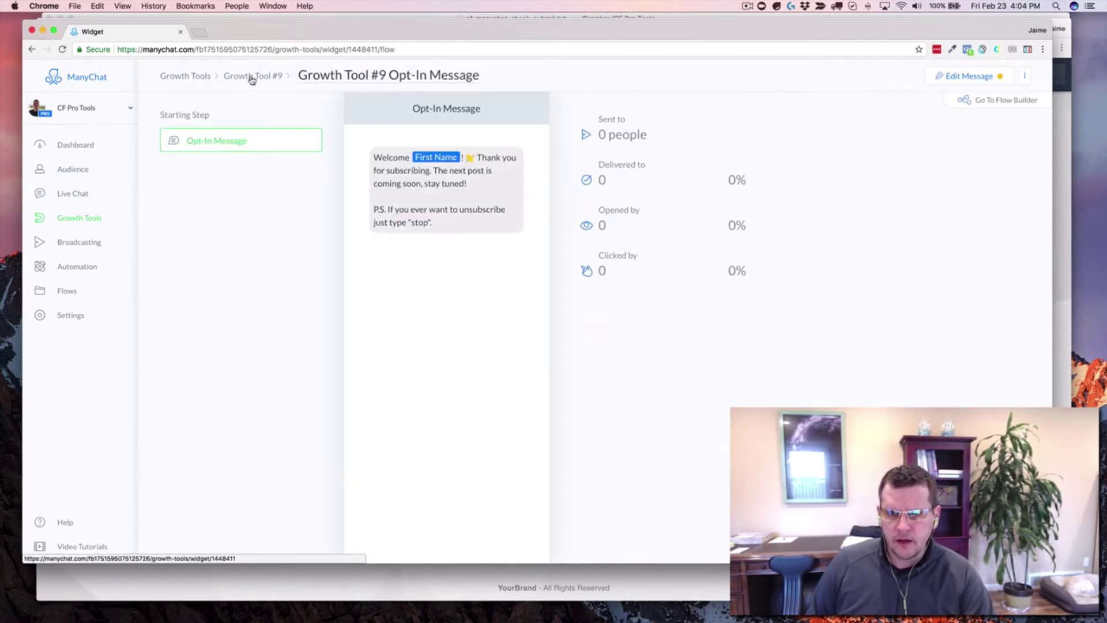
Open the checkbox growth tool's setup and copy the ManyChat JavaScript snippet for website installation to the clipboard.
left_click(252, 78)
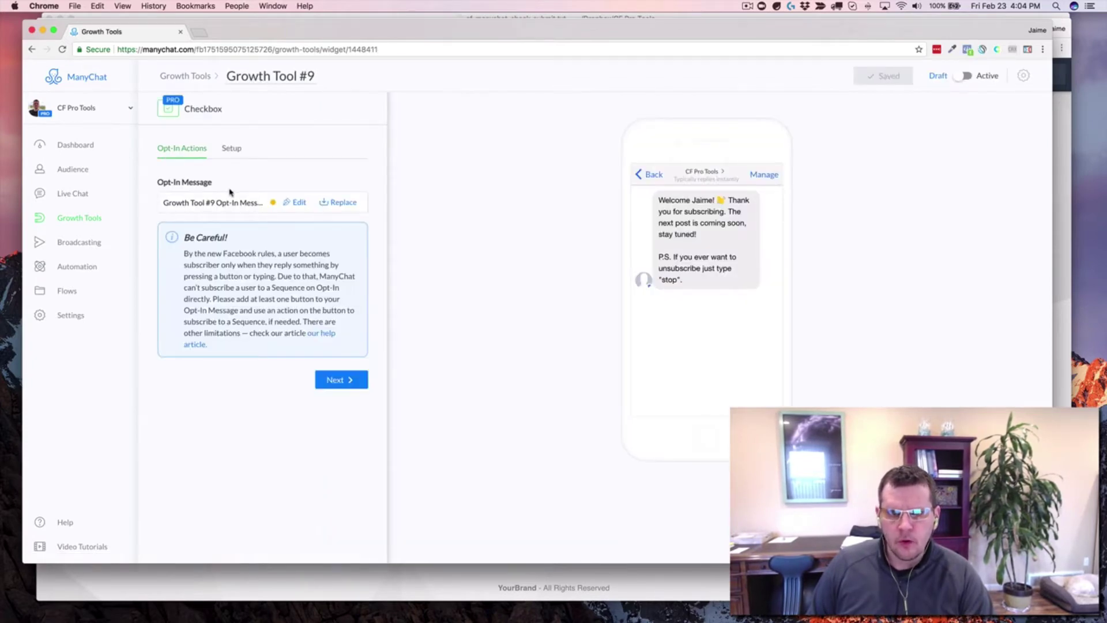
left_click(233, 148)
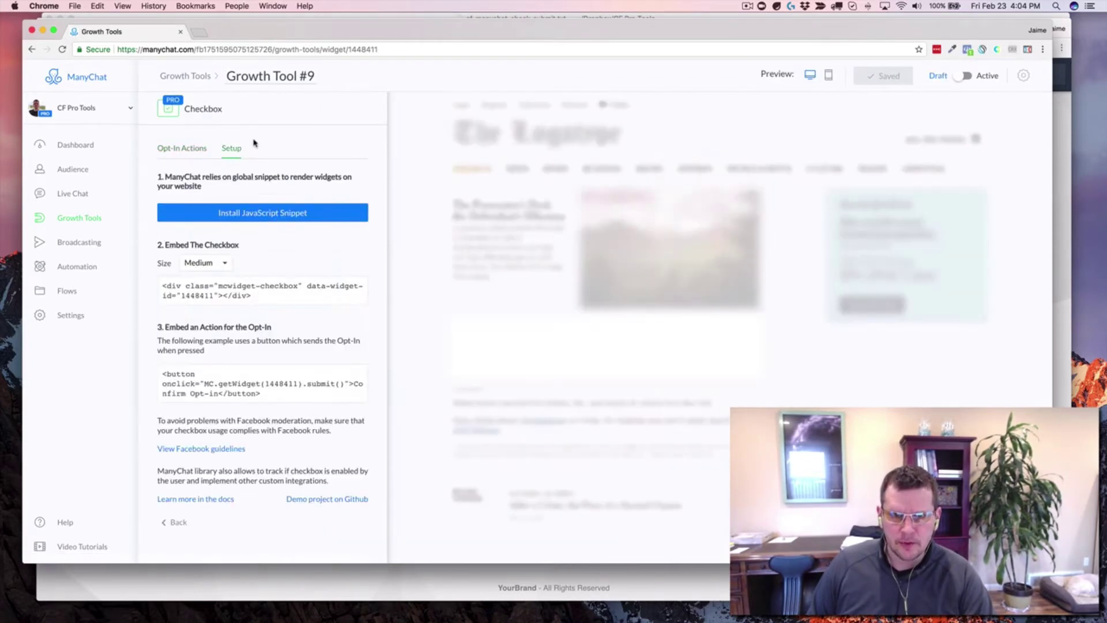
left_click(264, 215)
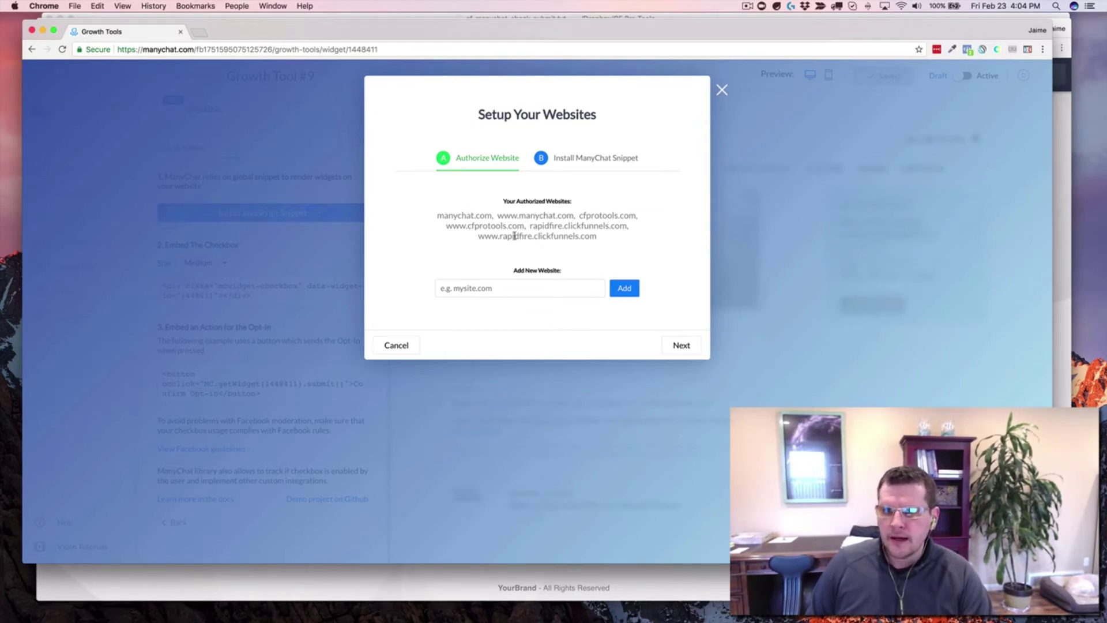
left_click(599, 160)
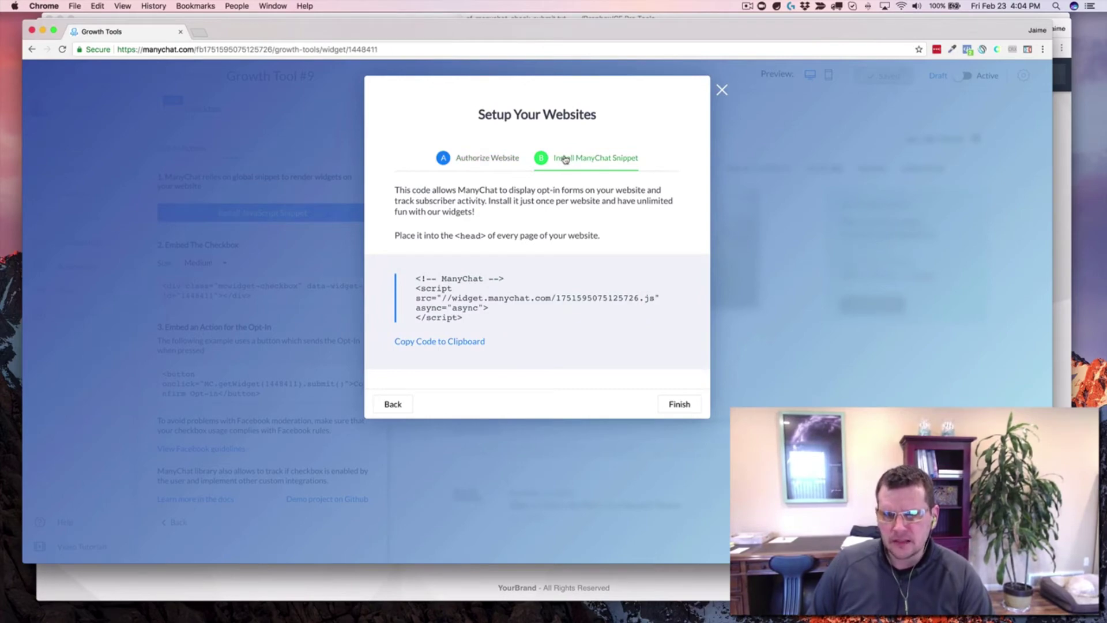
left_click(429, 345)
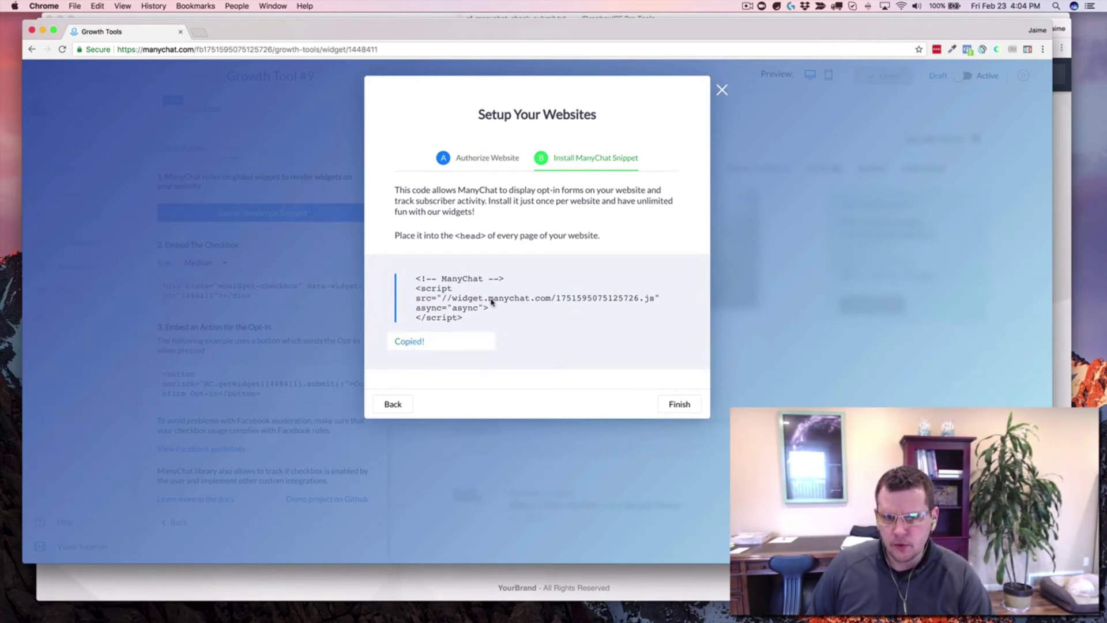
left_click(722, 91)
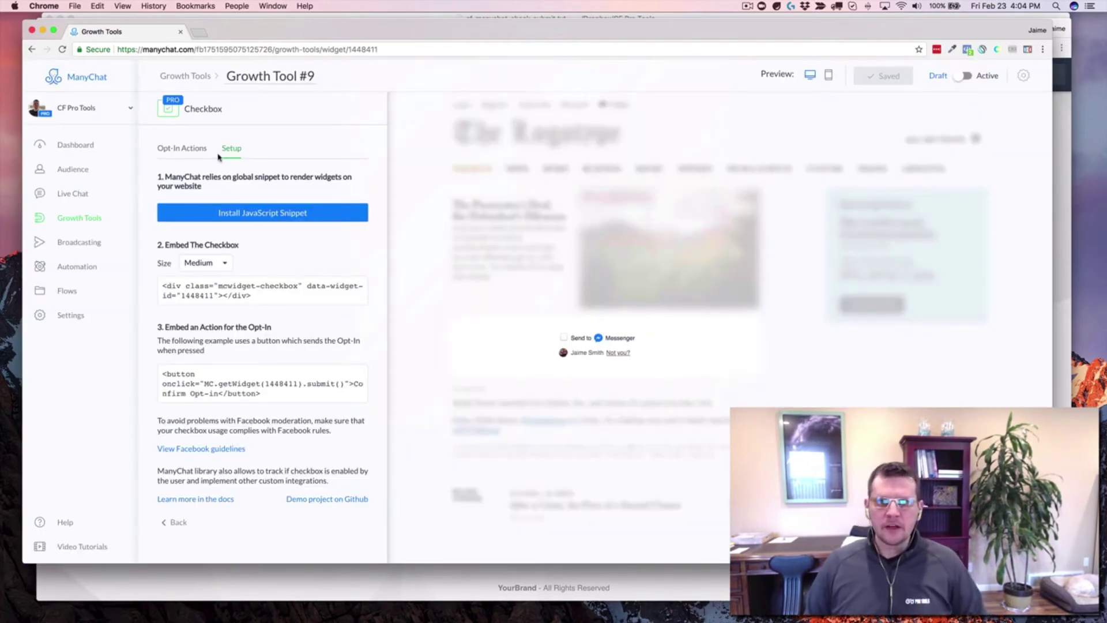
Switch to ClickFunnels and paste the ManyChat snippet into the landing page's header tracking code.
key("super+grave")
key("super+grave")
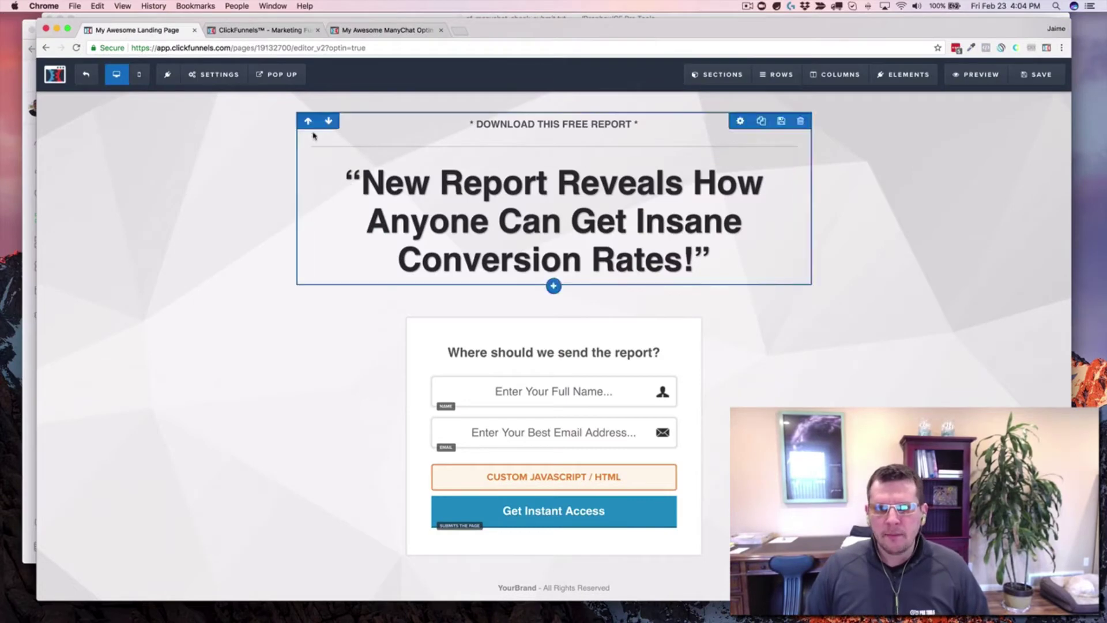
left_click(212, 75)
left_click(224, 146)
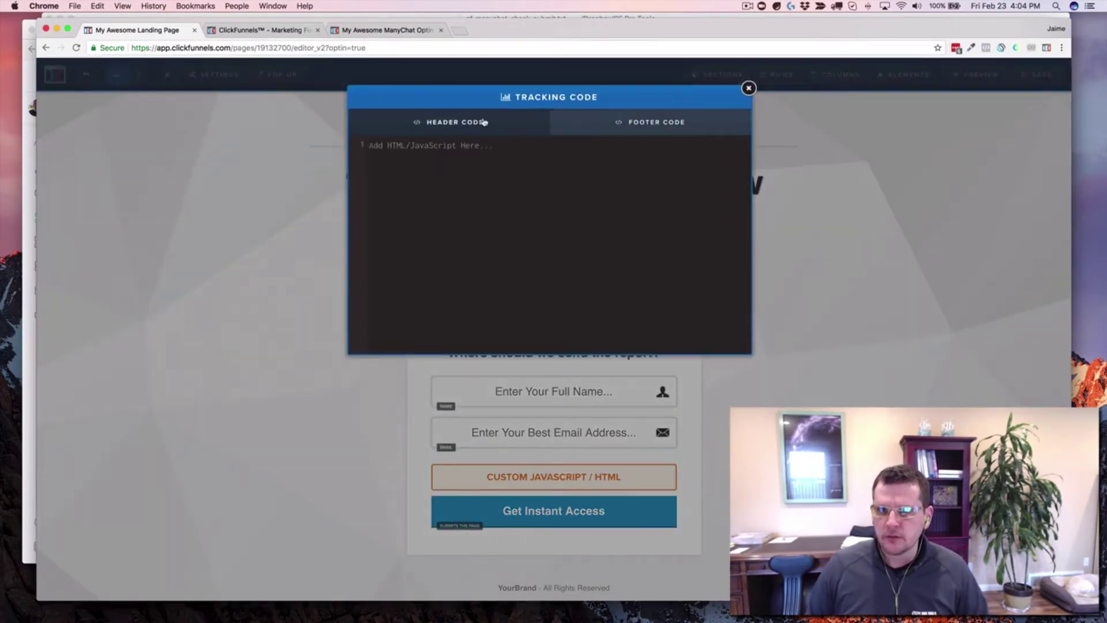
left_click(423, 164)
key("super+v")
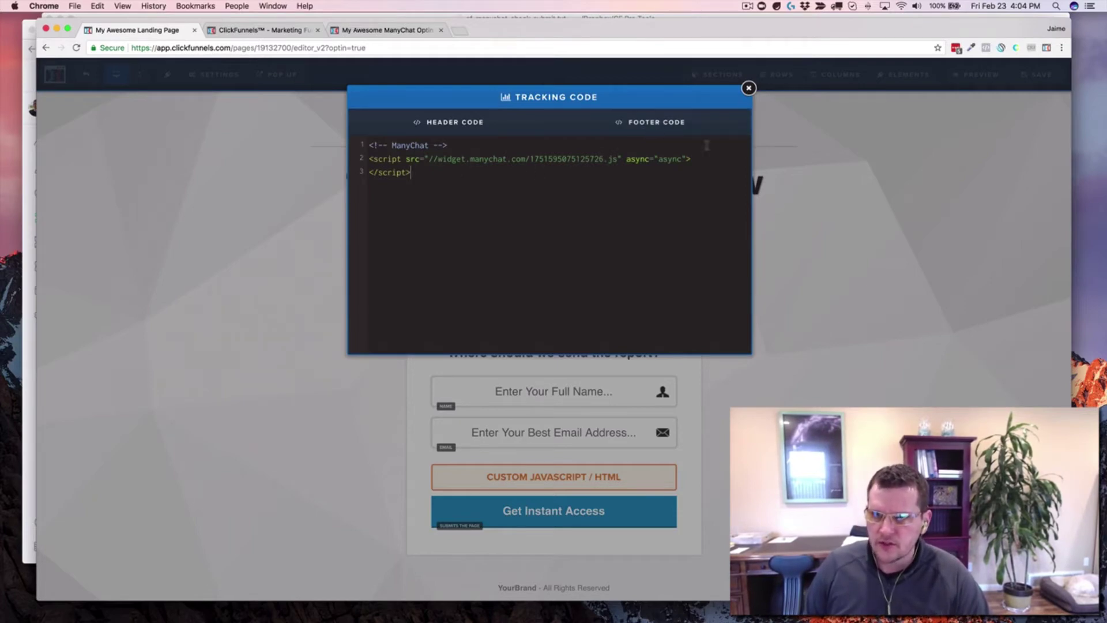
left_click(748, 87)
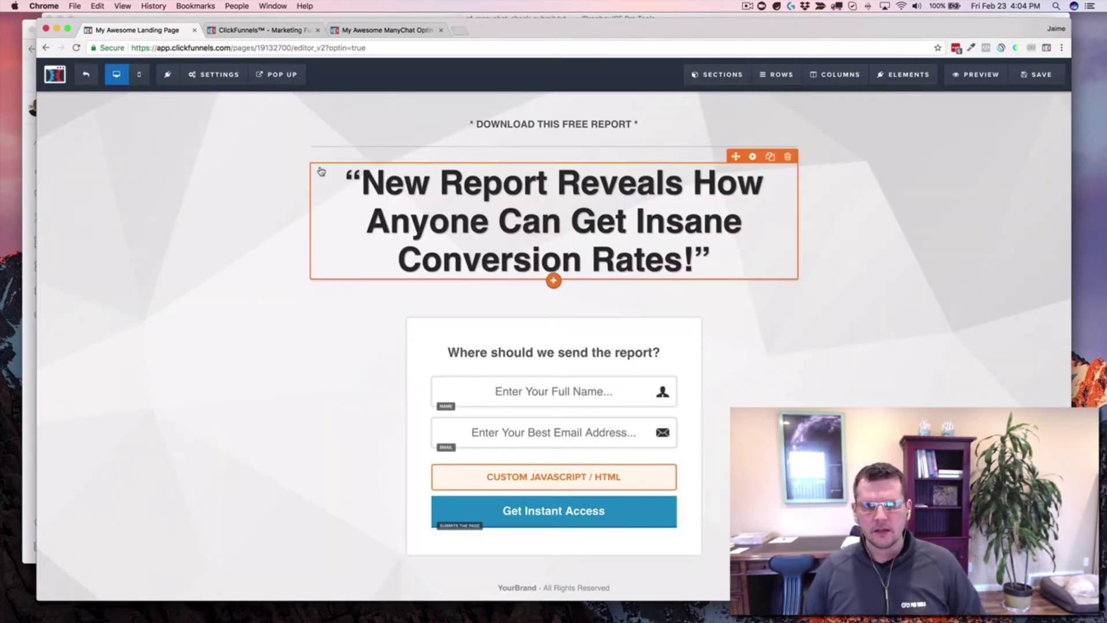
Switch back to ManyChat and copy the embed code for the medium-size checkbox.
key("super+grave")
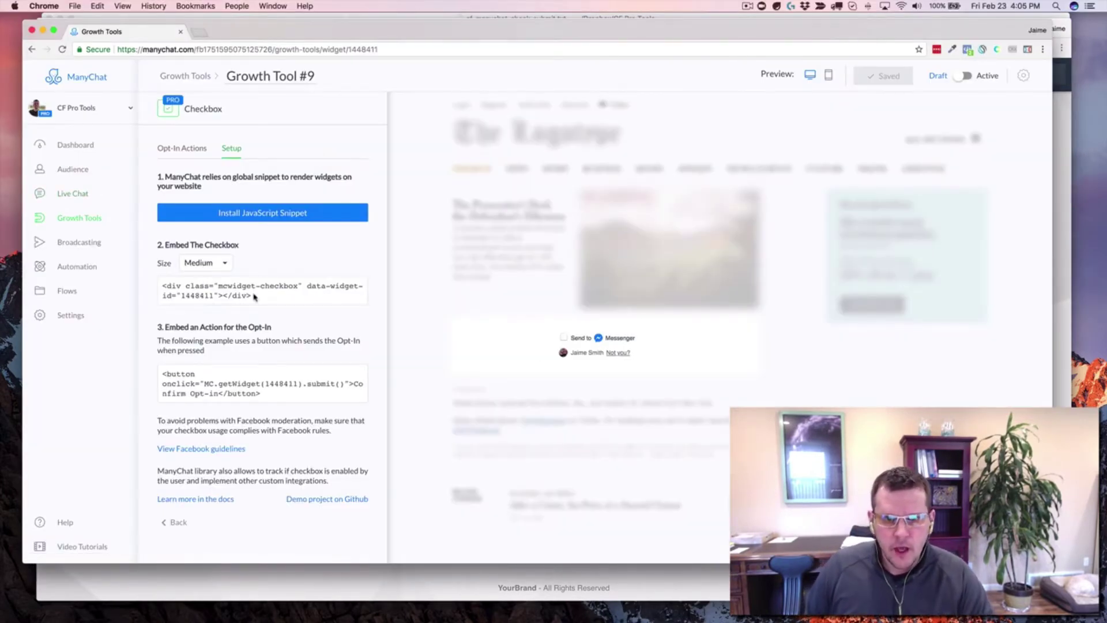
left_click_drag(254, 300, 164, 288)
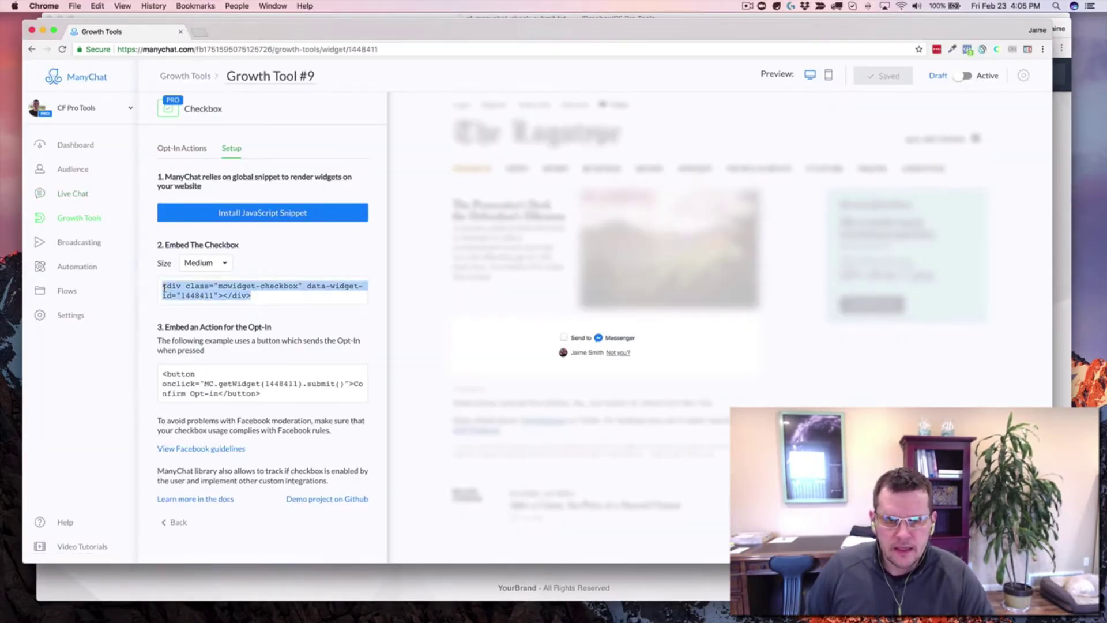
key("super+c")
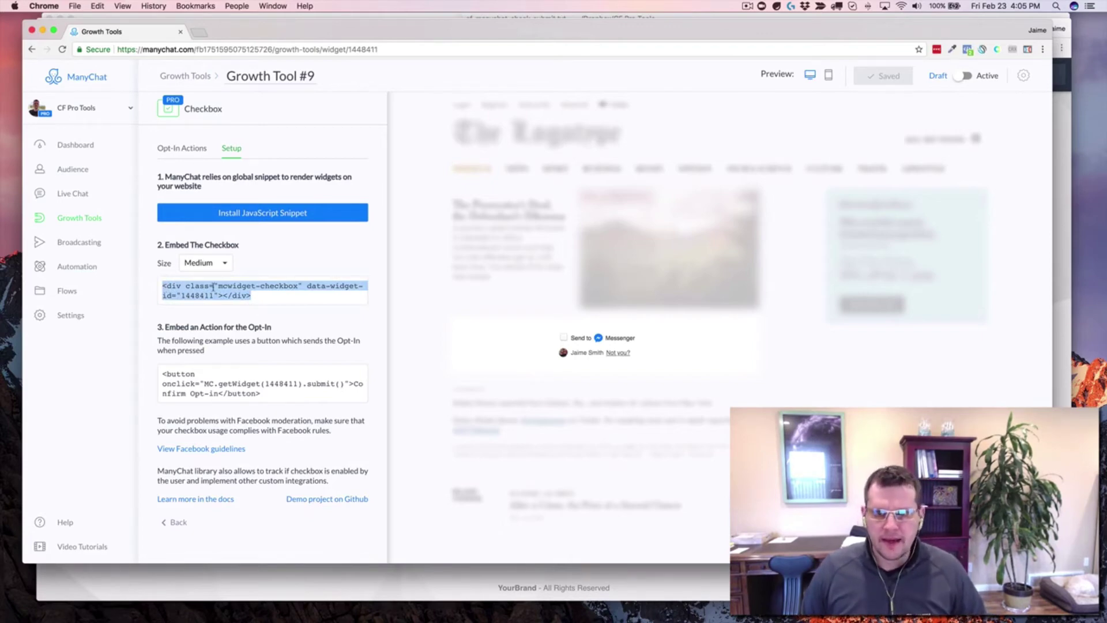
Return to ClickFunnels and paste the checkbox embed code into the Custom JavaScript / HTML element above the Get Instant Access button.
key("super+grave")
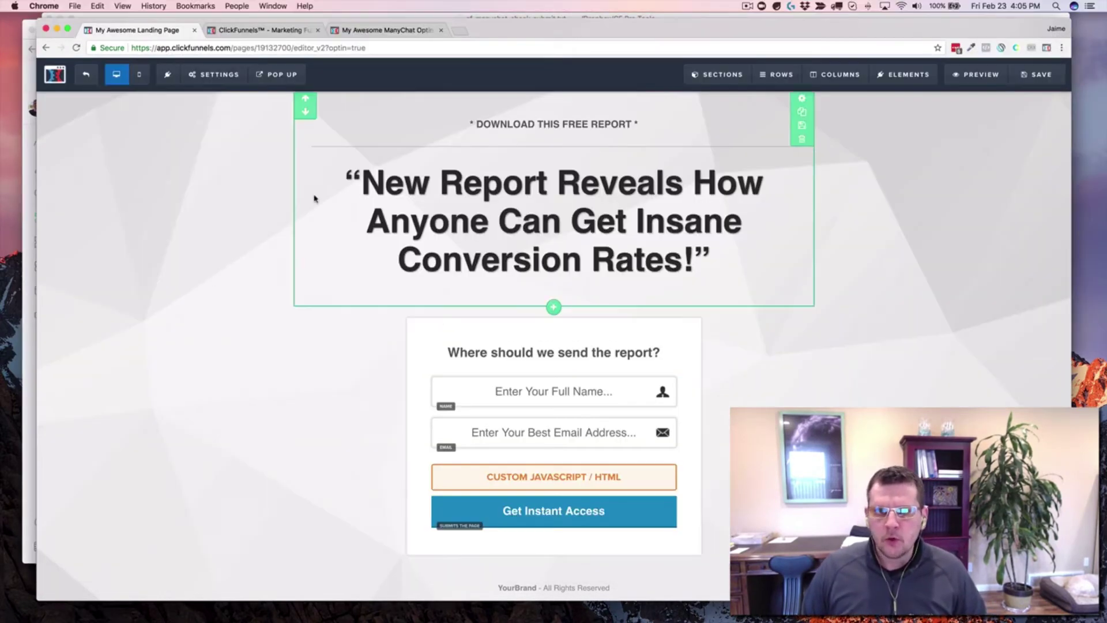
left_click(557, 481)
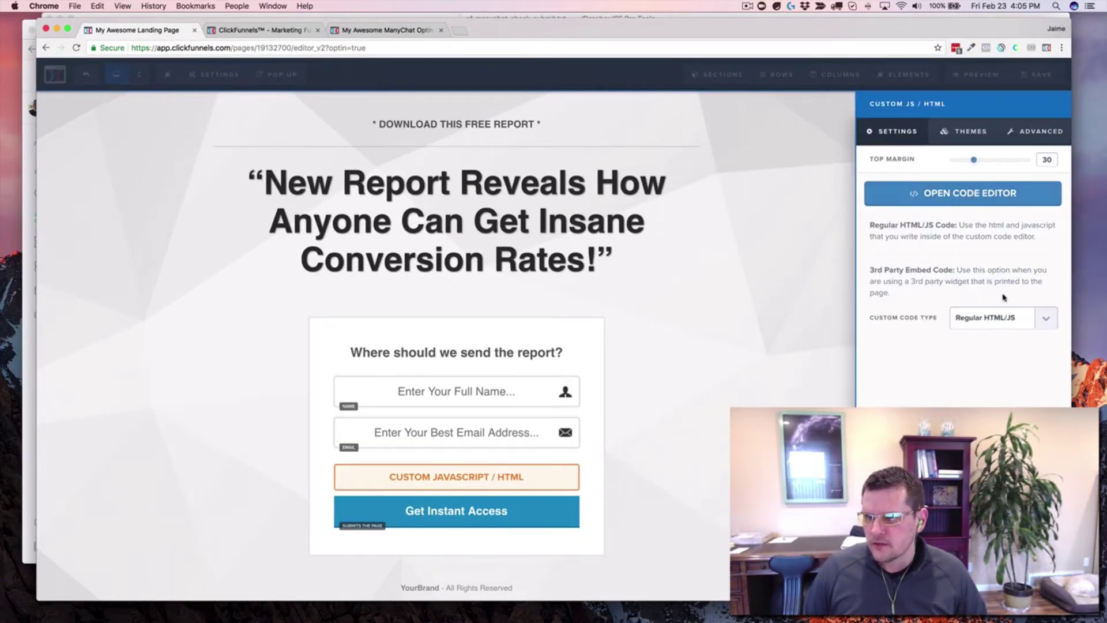
left_click(967, 196)
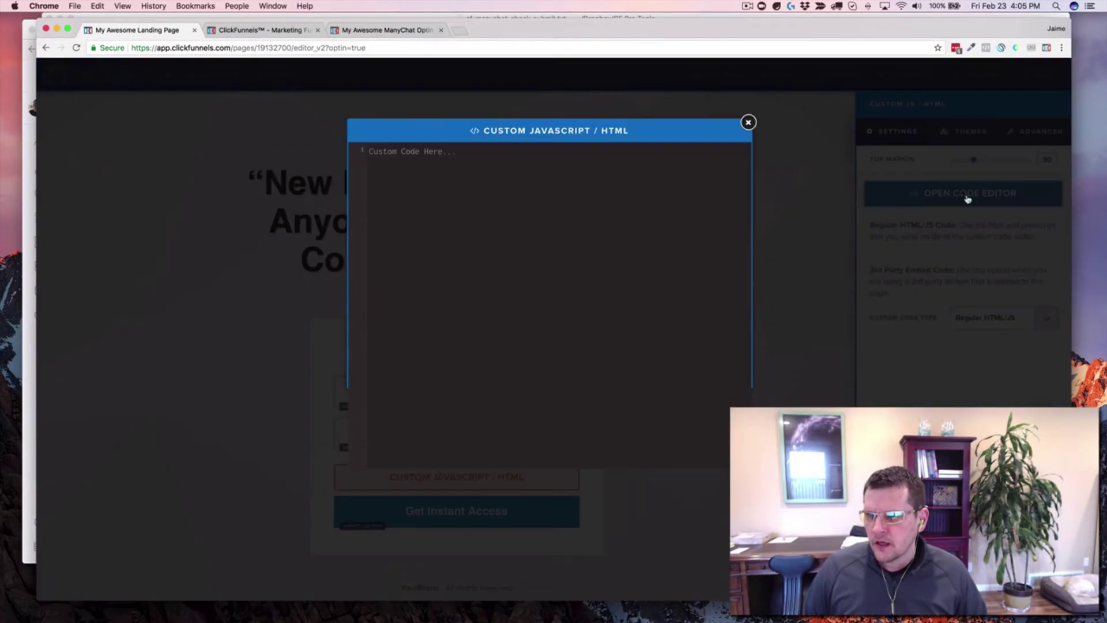
left_click(553, 237)
key("super+v")
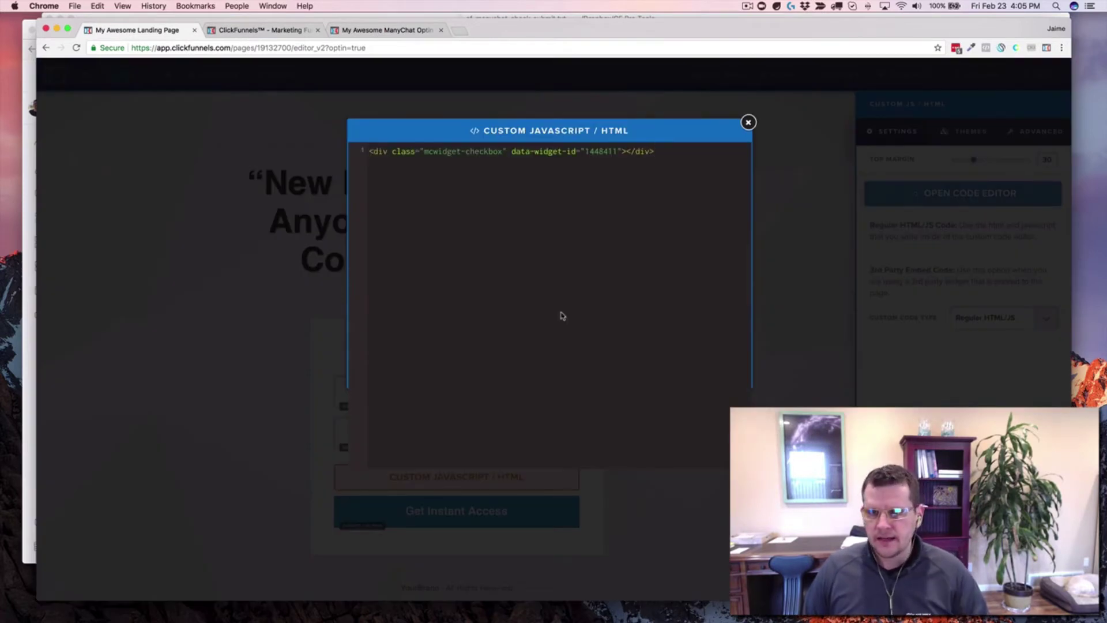
left_click(762, 231)
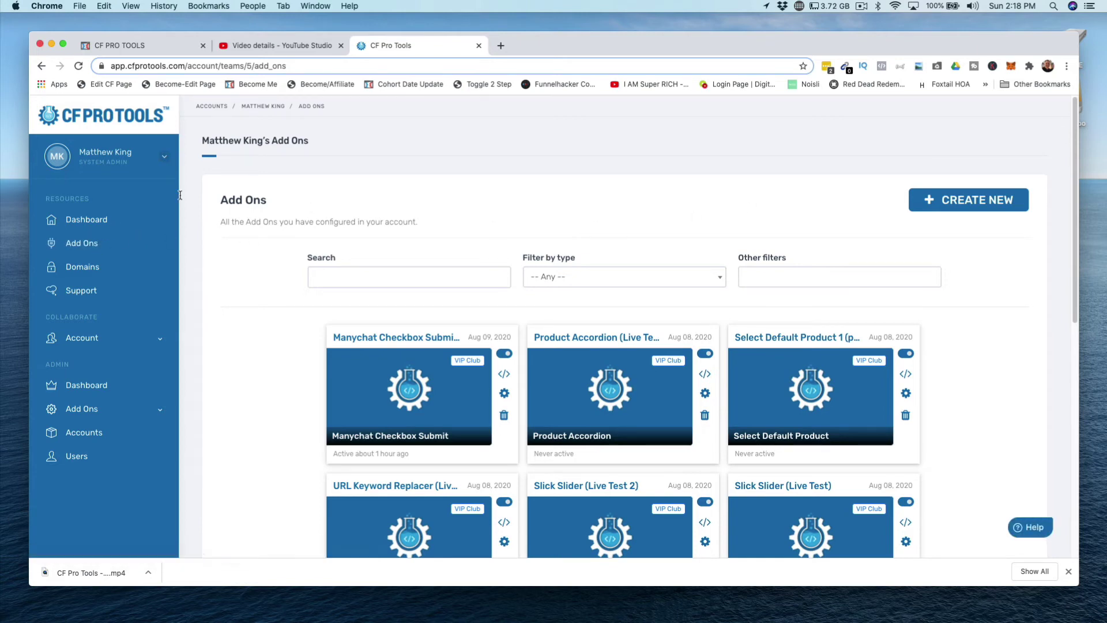
In CF Pro Tools, start a new add-on from the dashboard, search for "many", and choose the Manychat Checkbox Submit type.
left_click(86, 220)
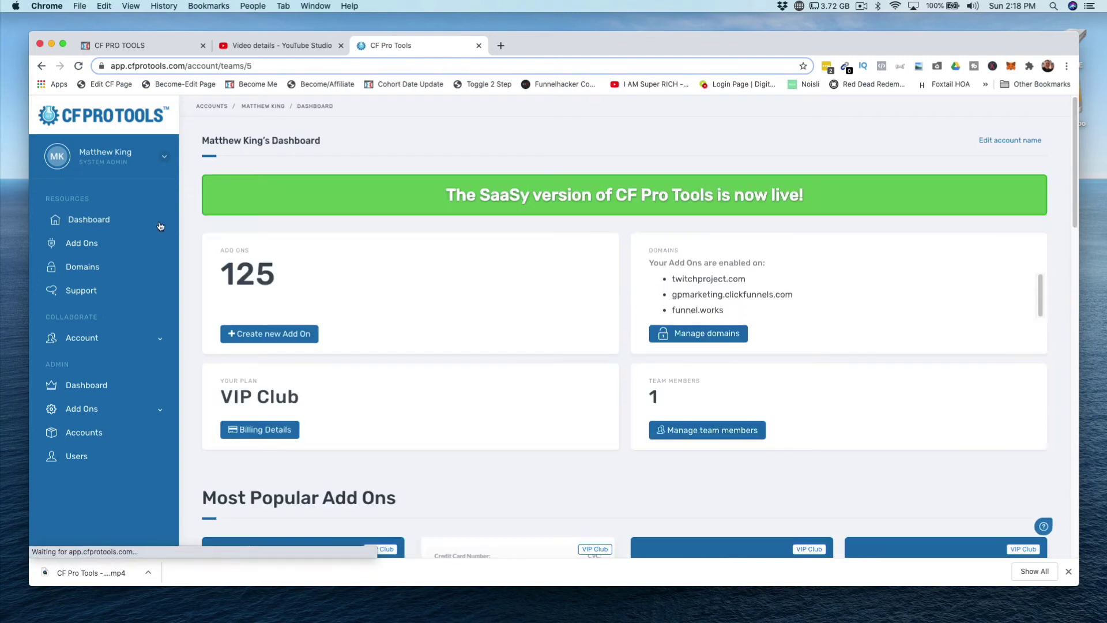
left_click(276, 337)
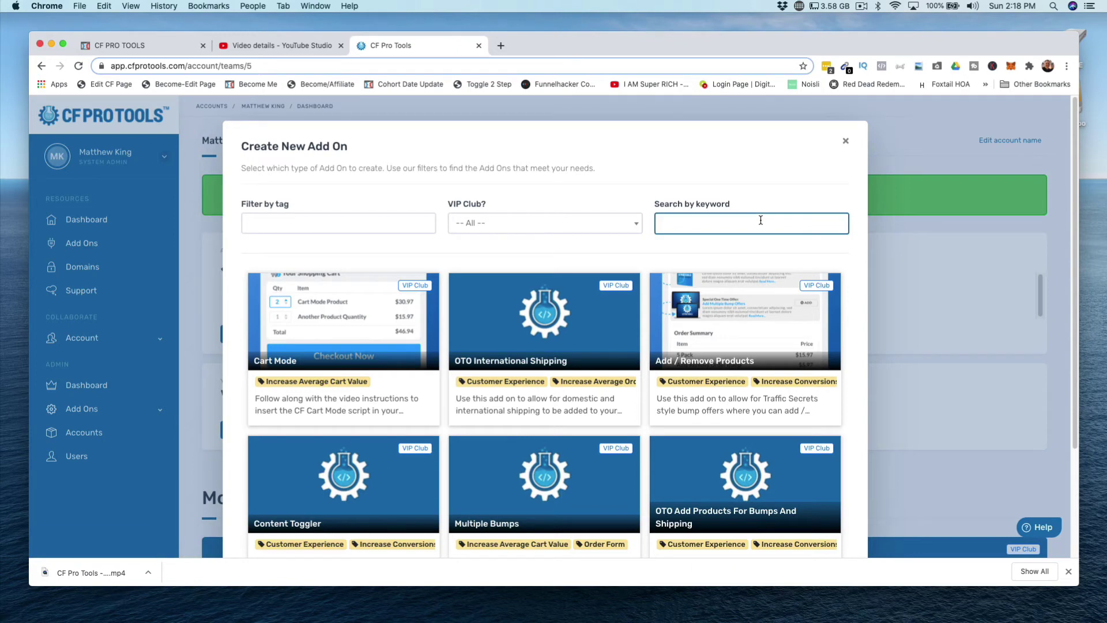
type("many")
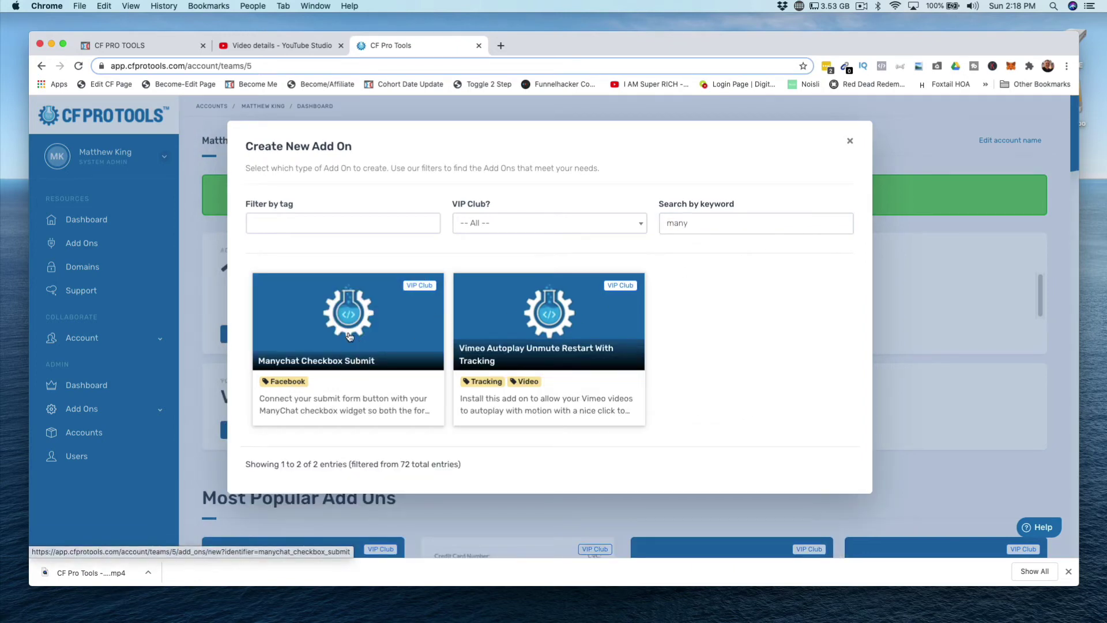
left_click(336, 350)
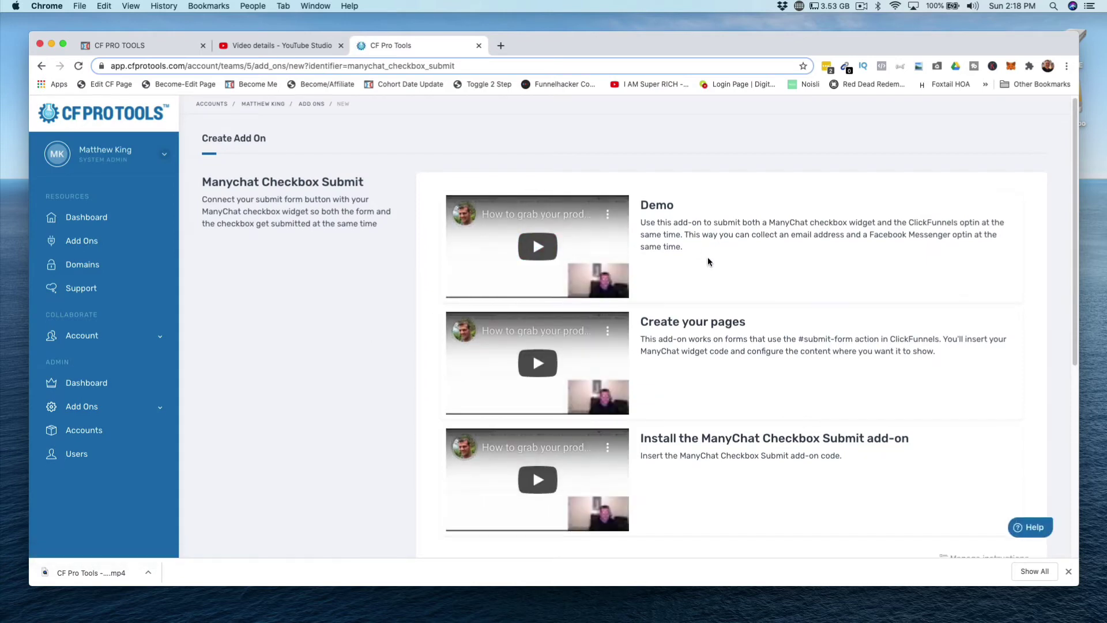
Name the add-on "Manychat Checkbox Submit (Live Test)" and create it.
scroll(712, 261, "down", 6)
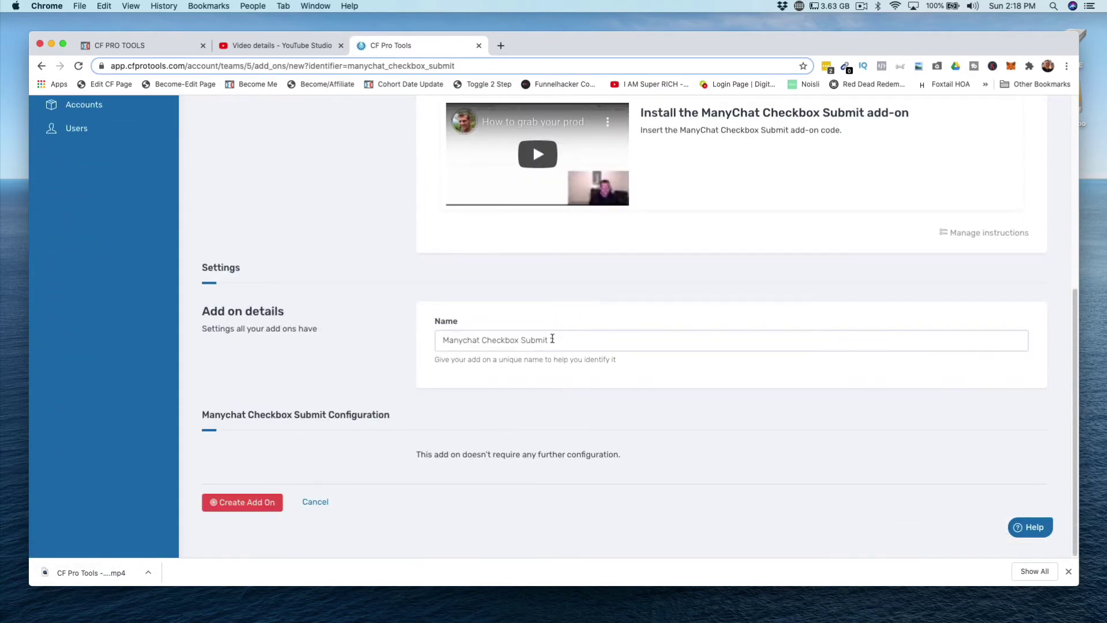
left_click_drag(561, 339, 550, 340)
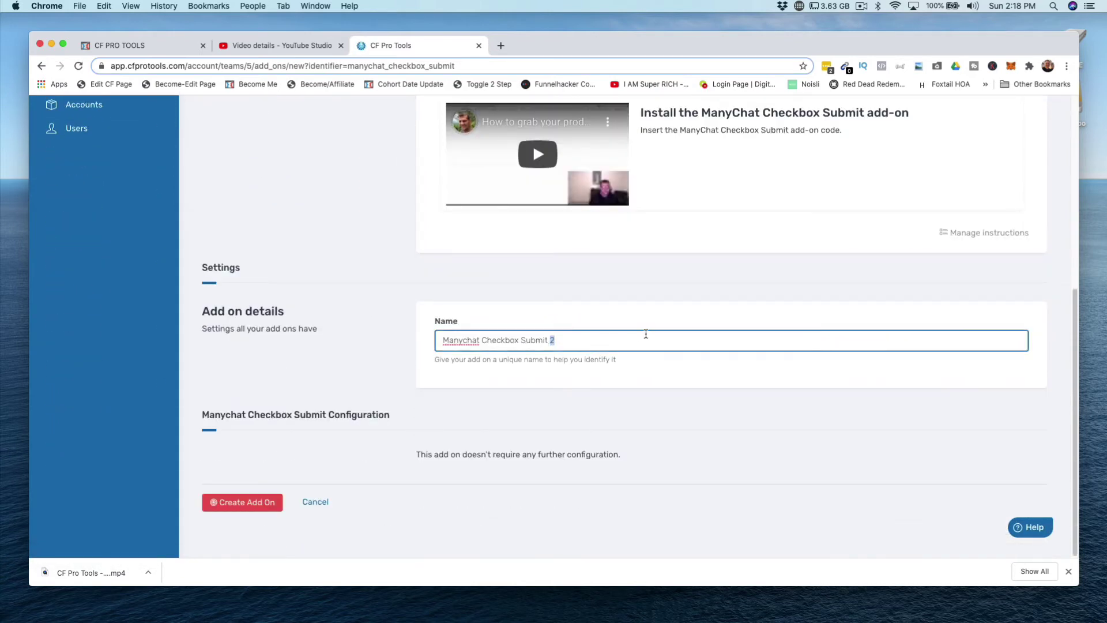
type("(Live Test)")
left_click_drag(454, 451, 581, 450)
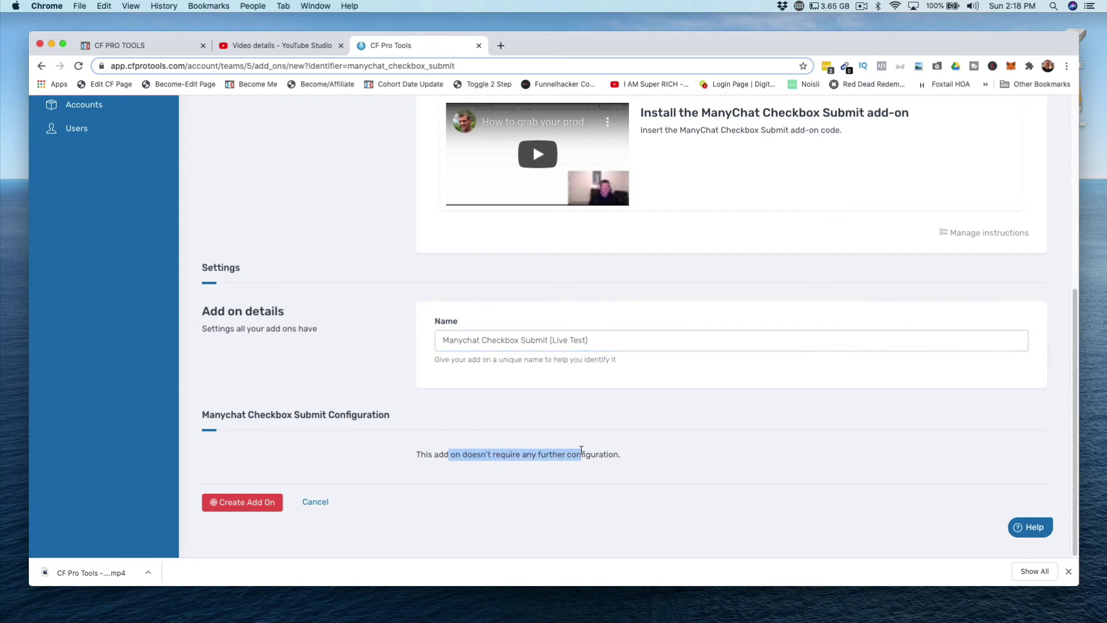
left_click(242, 505)
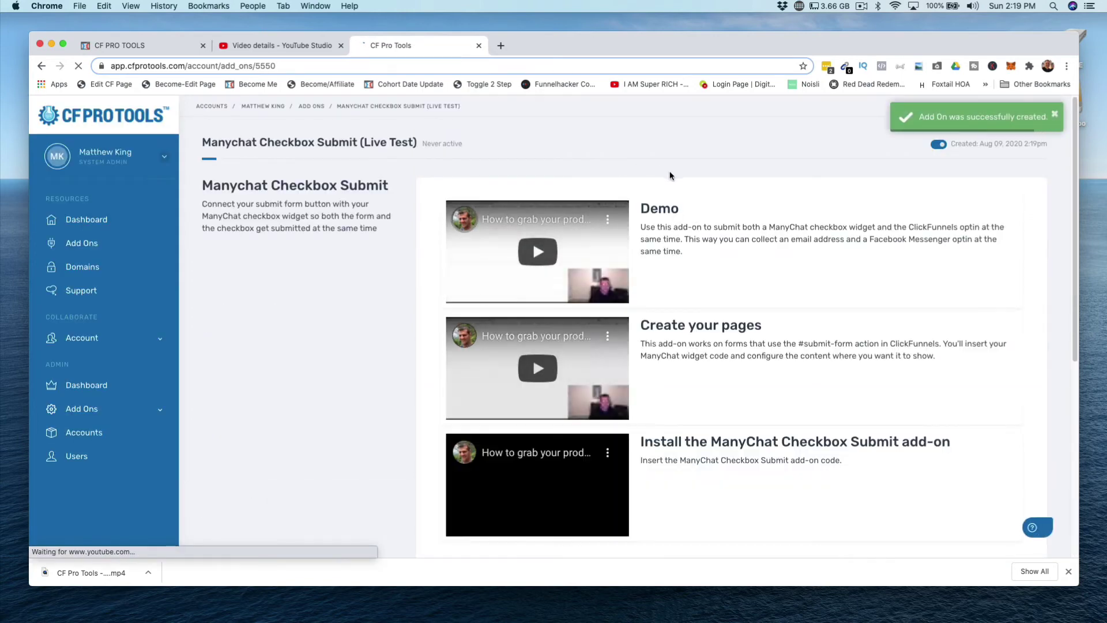
Copy the script code of the new Manychat Checkbox Submit (Live Test) add-on.
scroll(790, 281, "down", 5)
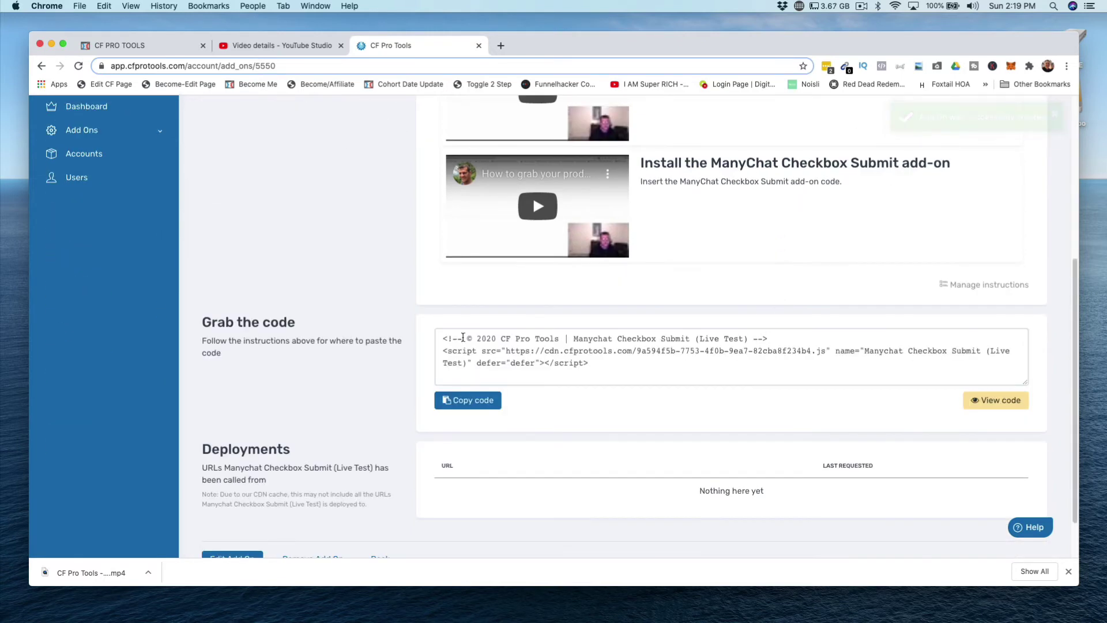
left_click(439, 339)
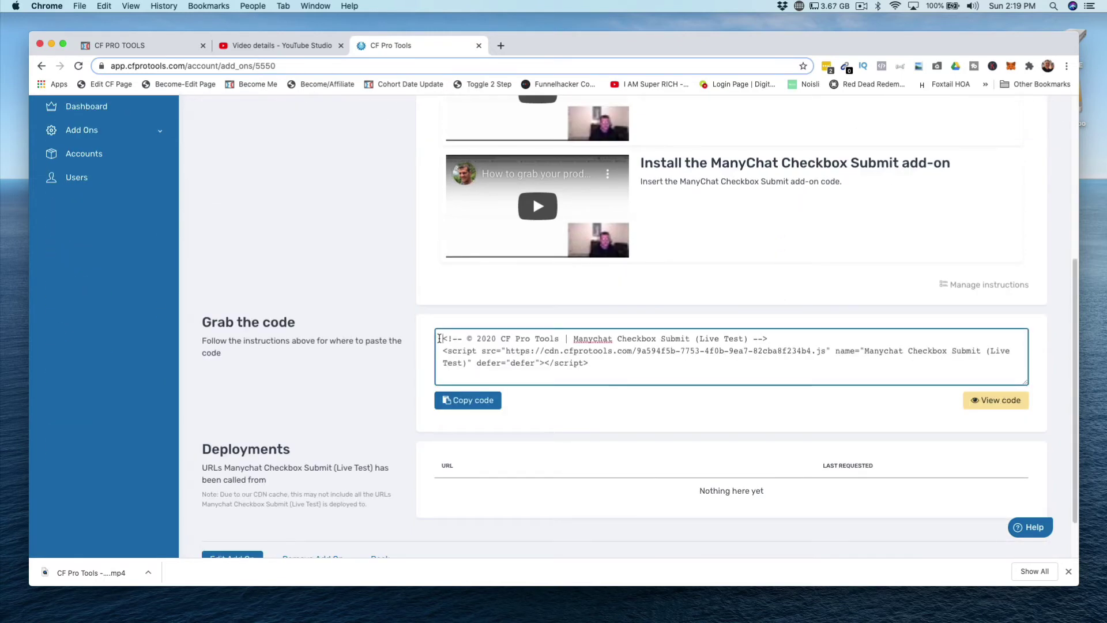
left_click_drag(439, 339, 614, 368)
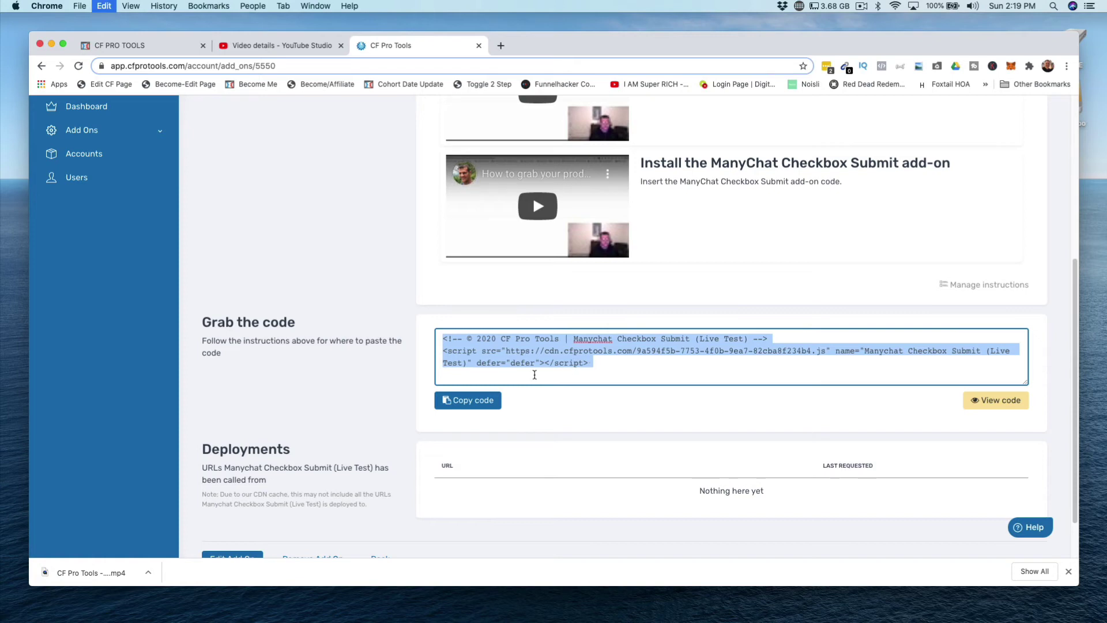
left_click(471, 401)
Switch to ClickFunnels, open the Opt In ManyChat page for editing, and replace its footer tracking code with the copied add-on script.
left_click_drag(0, 95, 485, 24)
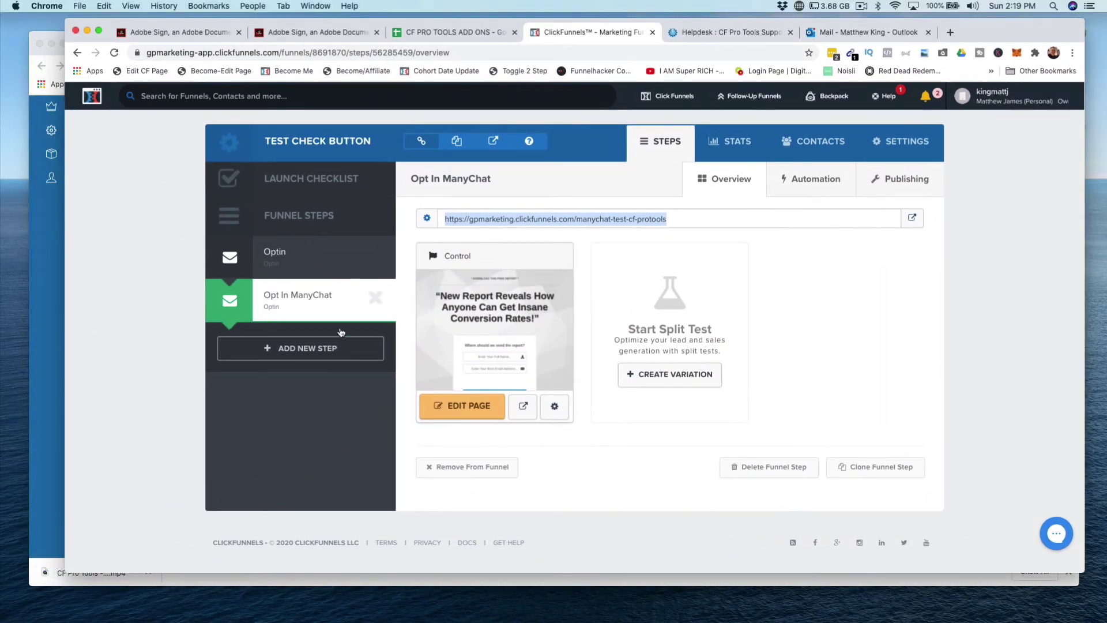
left_click(471, 407)
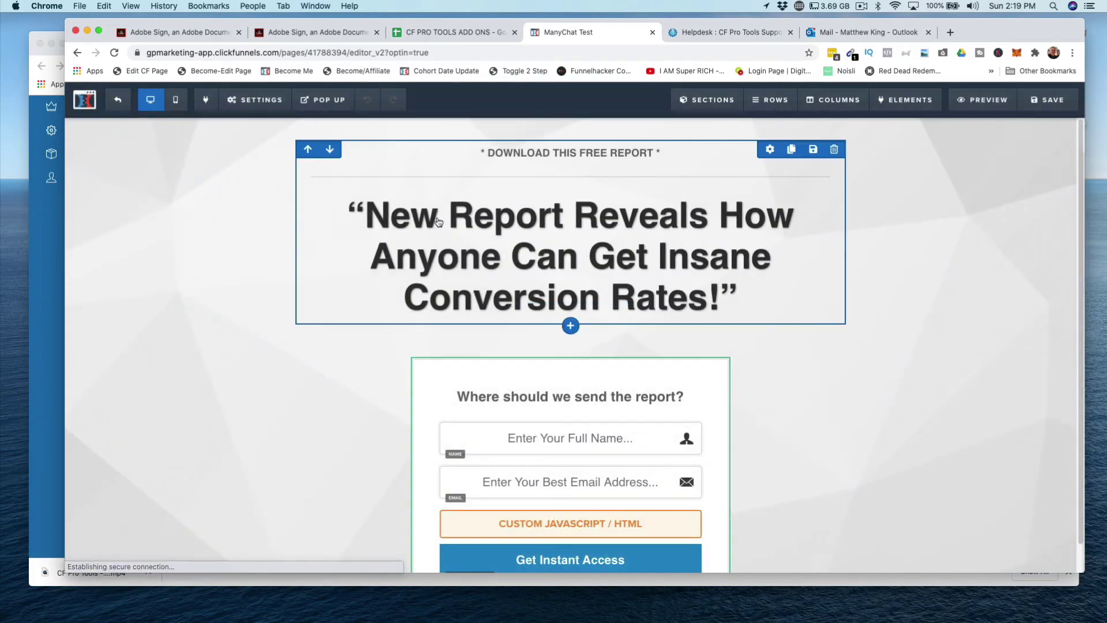
mouse_move(257, 106)
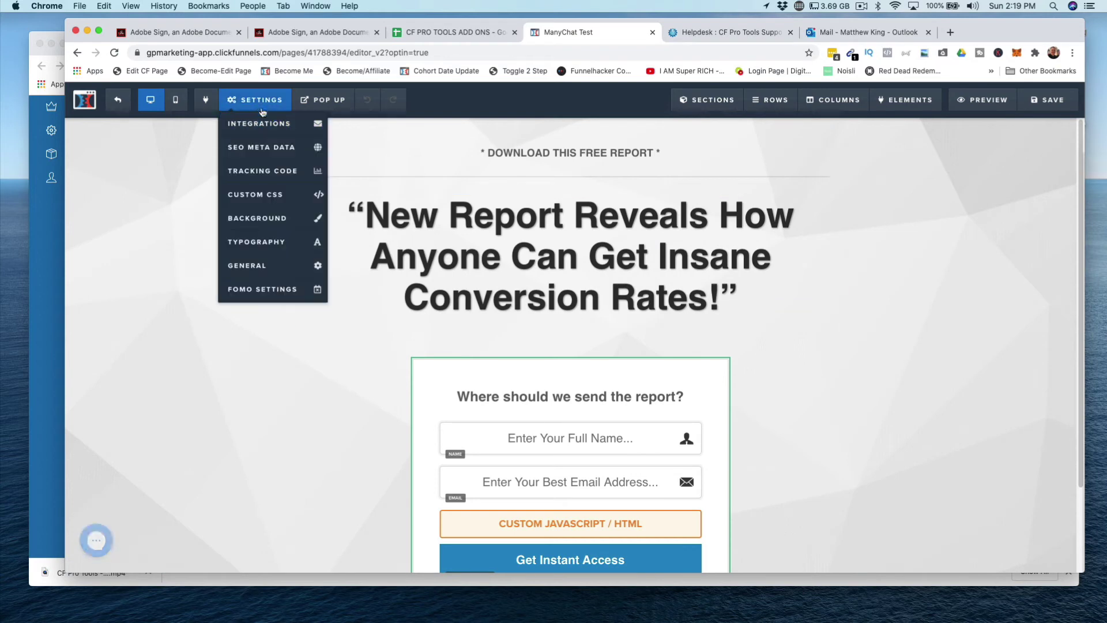
left_click(277, 174)
left_click(708, 152)
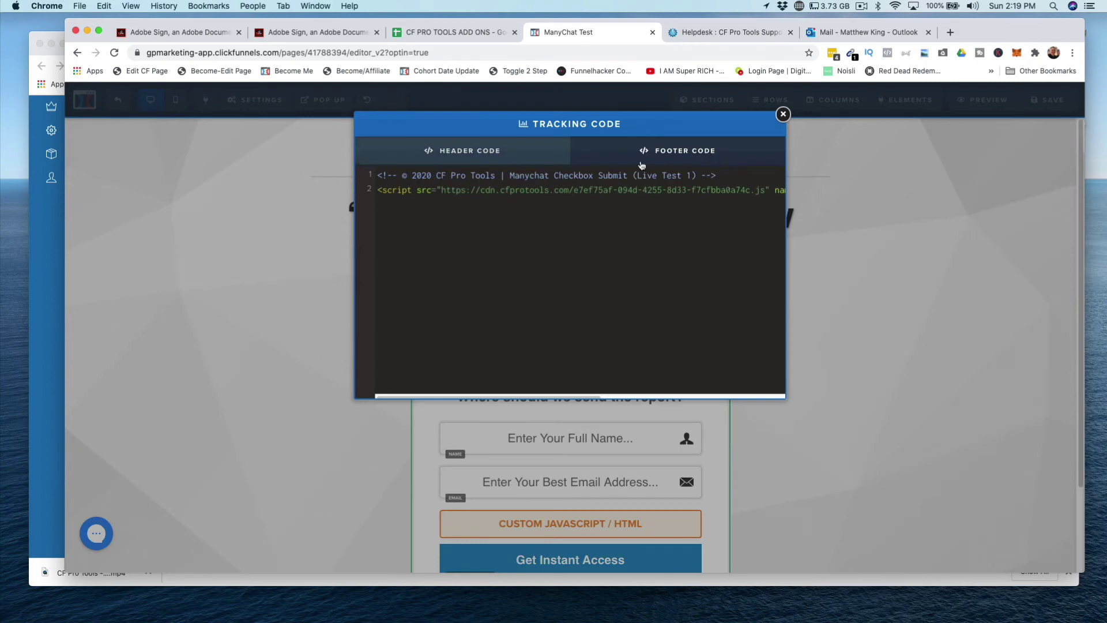
left_click_drag(379, 176, 548, 212)
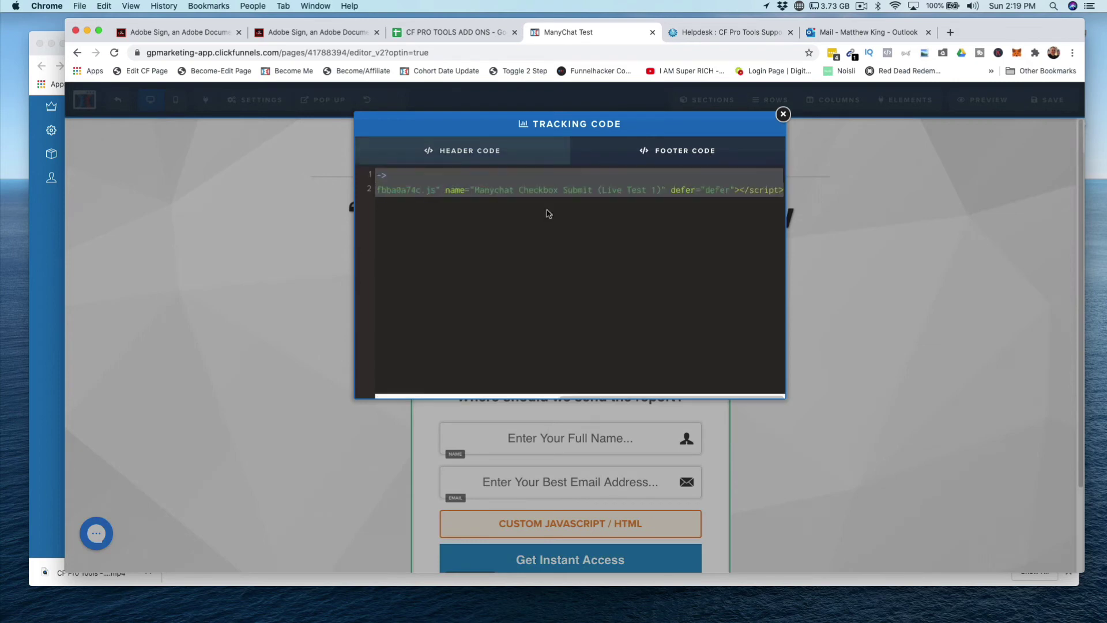
left_click(644, 241)
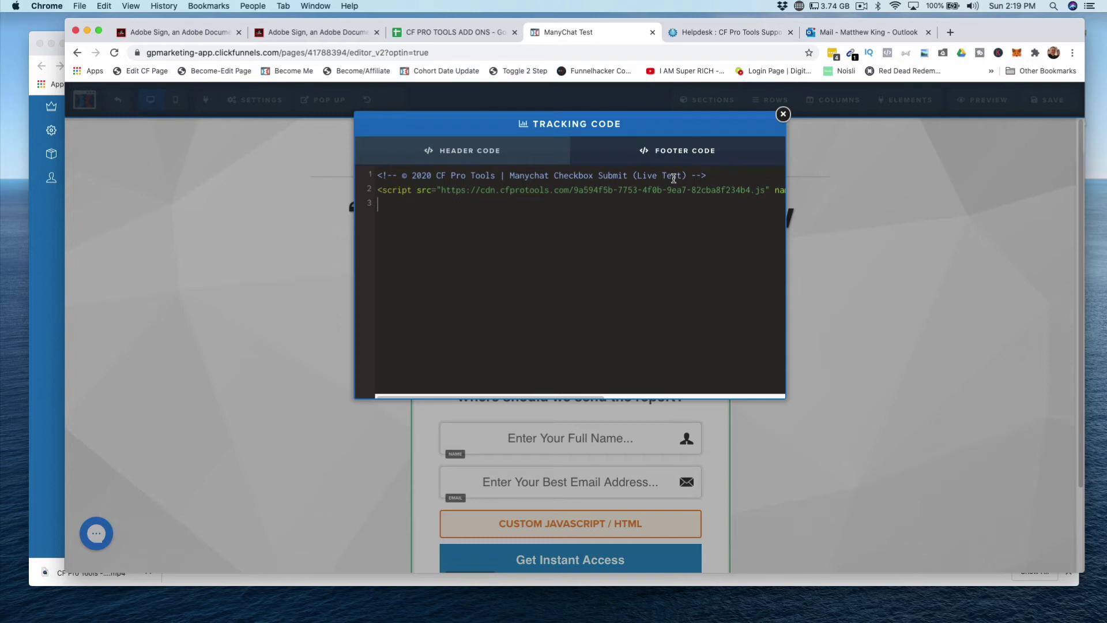
Close the tracking code editor, save the opt-in page, and dismiss the SEO meta data settings.
left_click(782, 115)
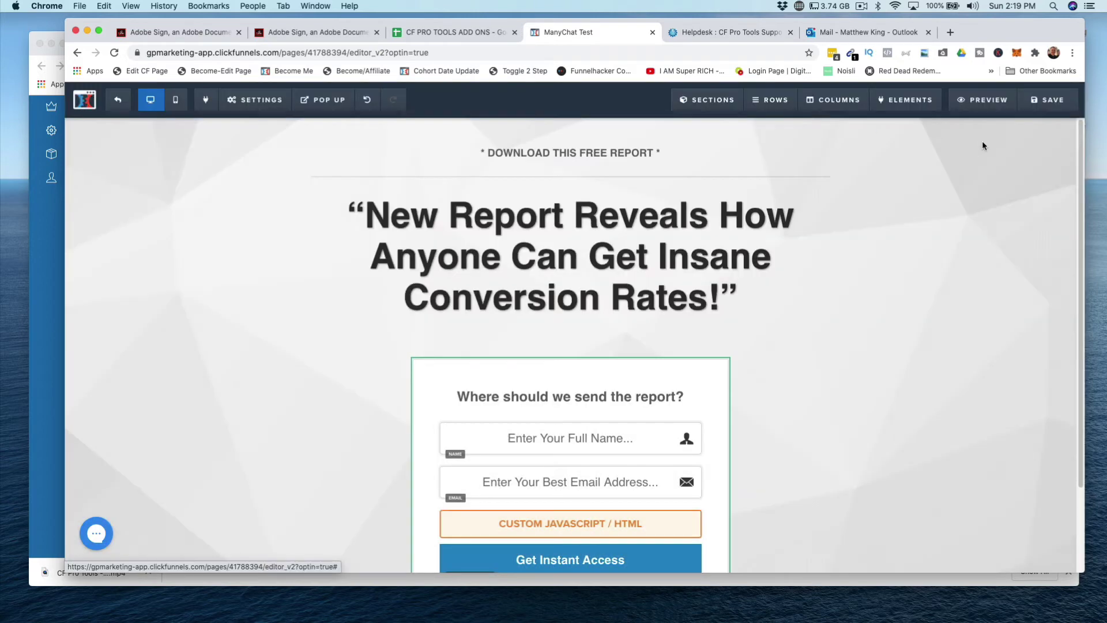
left_click(1053, 101)
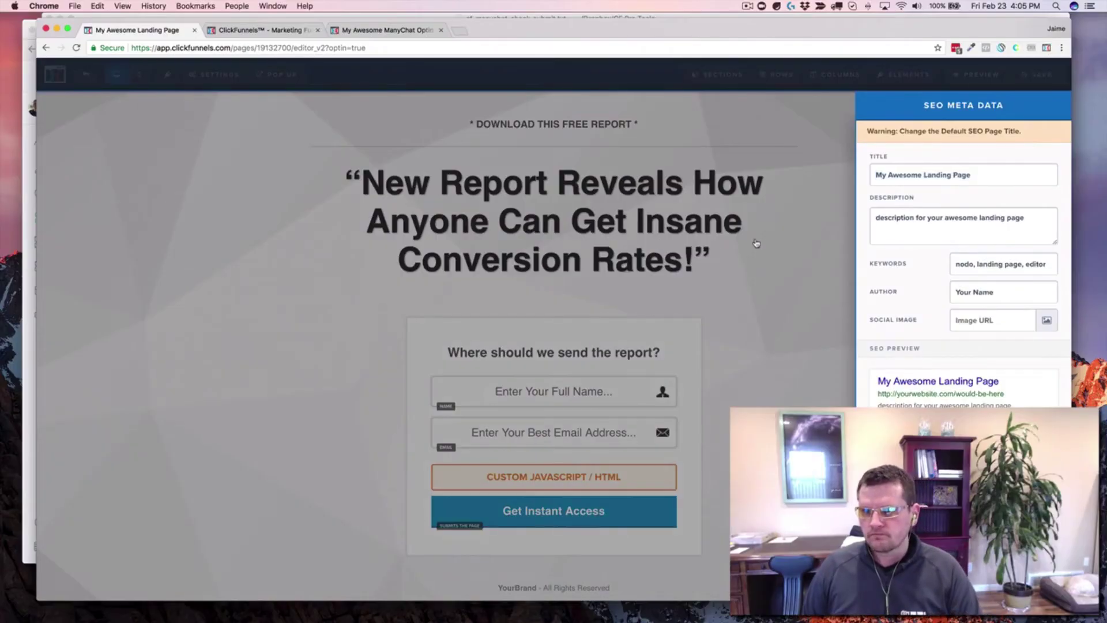
left_click(759, 241)
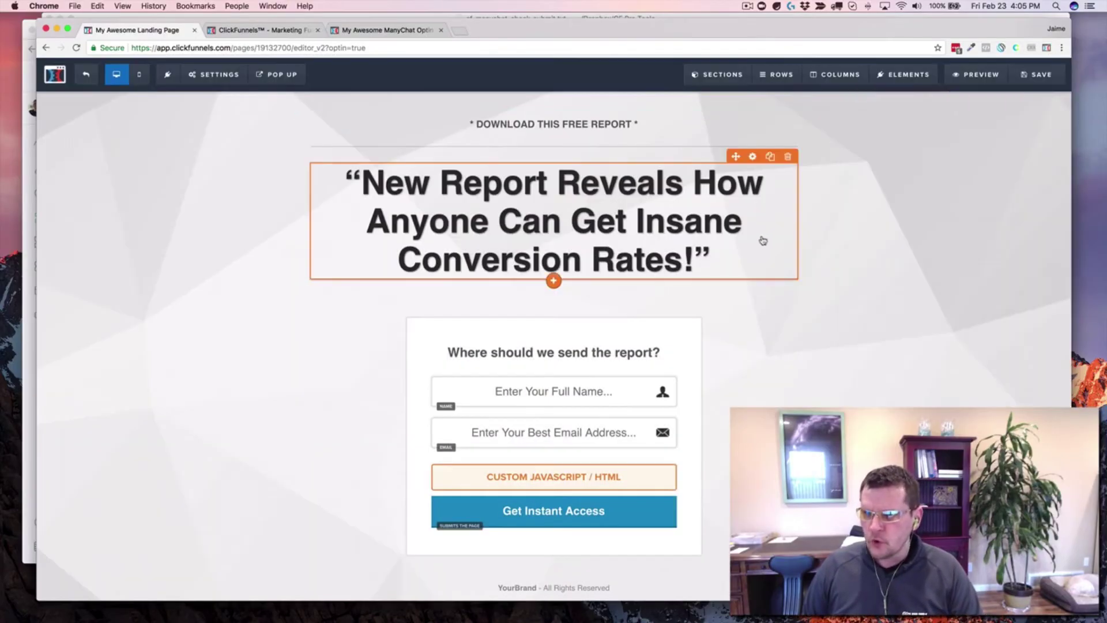
Switch to ManyChat and change the Growth Tool #9 checkbox widget from Draft to Active.
key("super+grave")
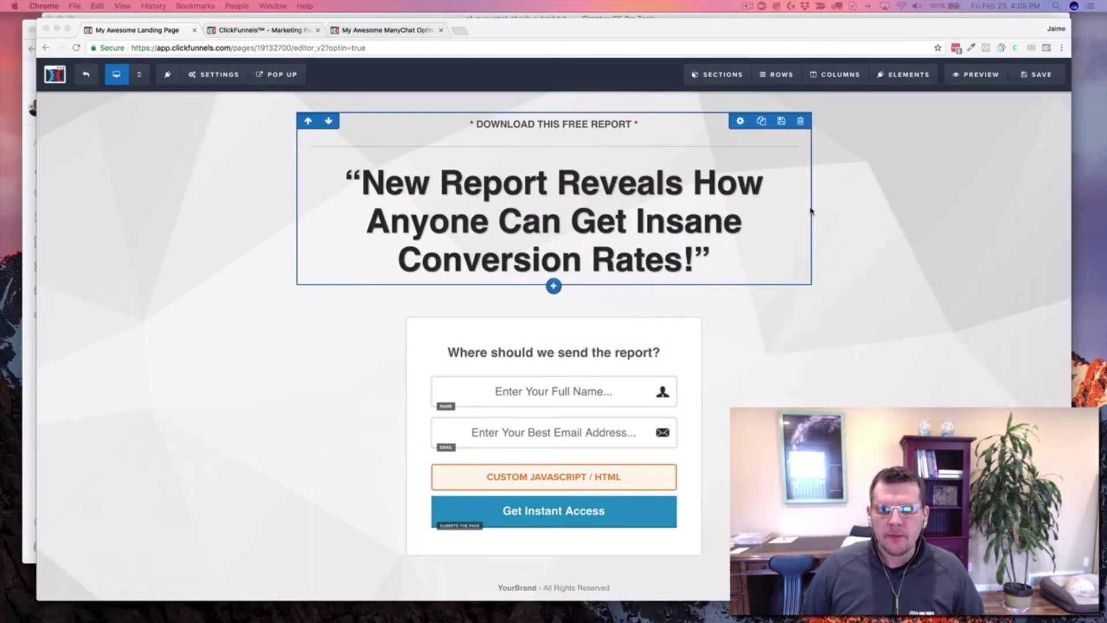
key("super+grave")
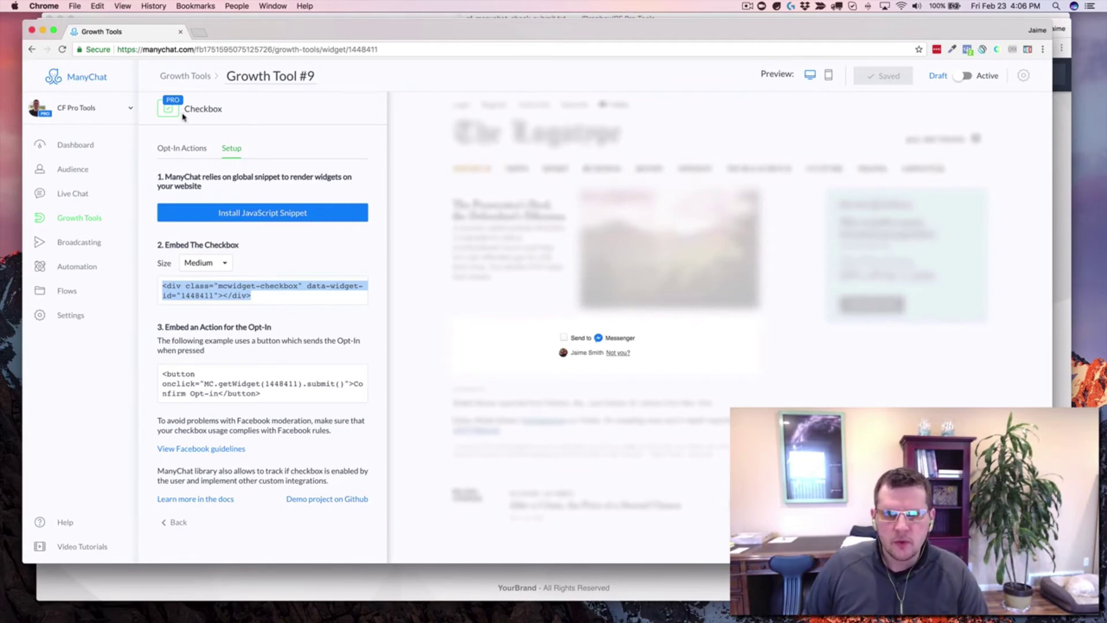
left_click(193, 148)
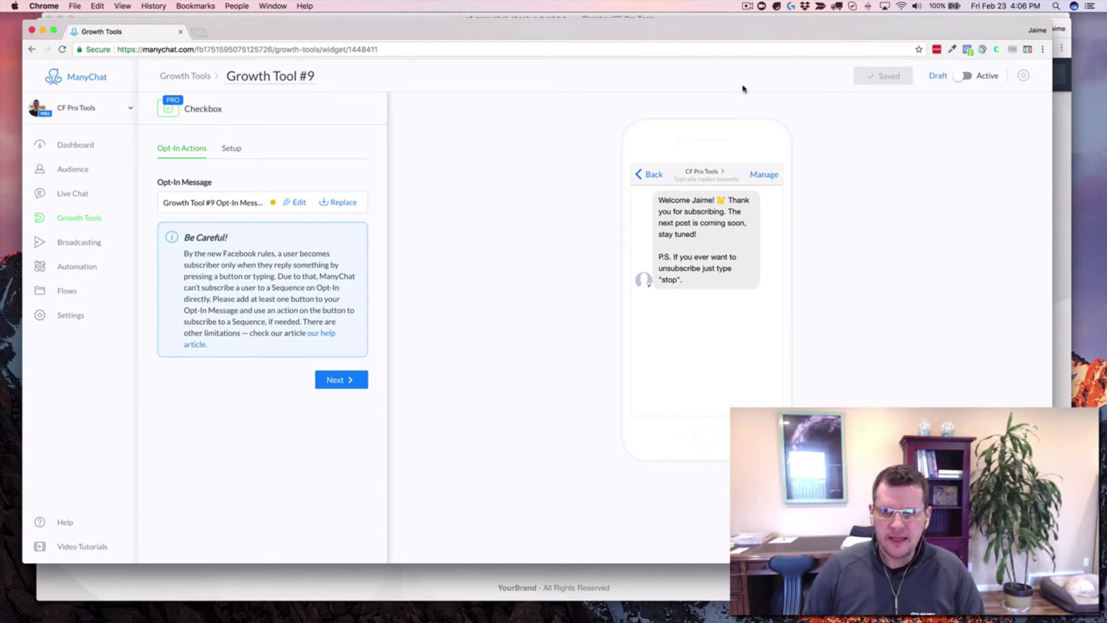
left_click(960, 79)
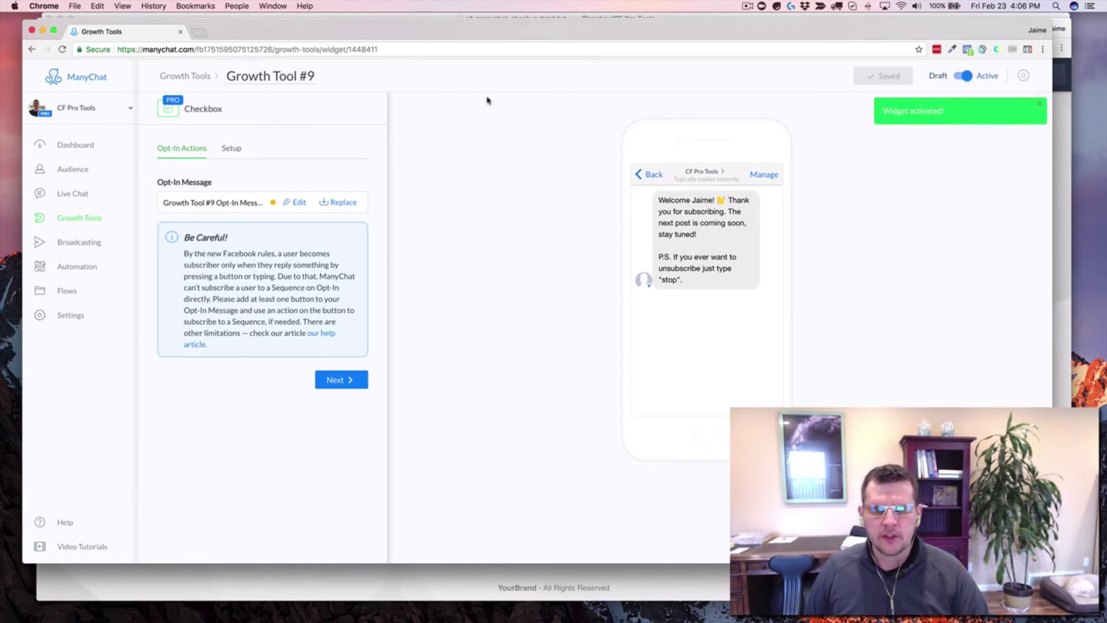
Return to ClickFunnels and open the live page of the Optin Demo 2 funnel step in a new tab.
key("super+grave")
key("super+grave")
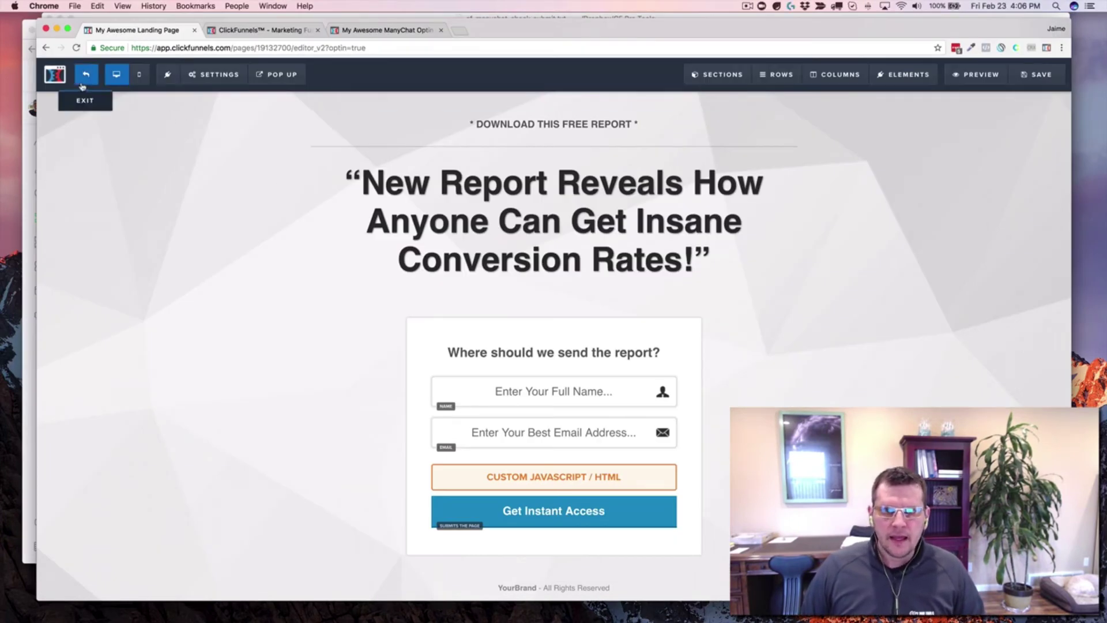
left_click(280, 31)
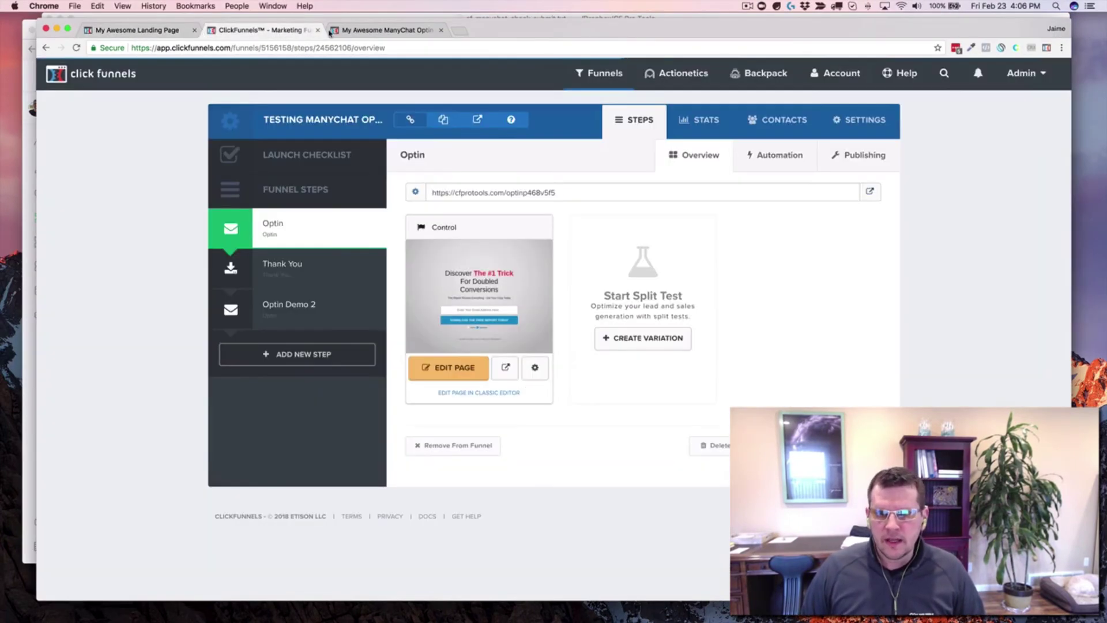
left_click(284, 305)
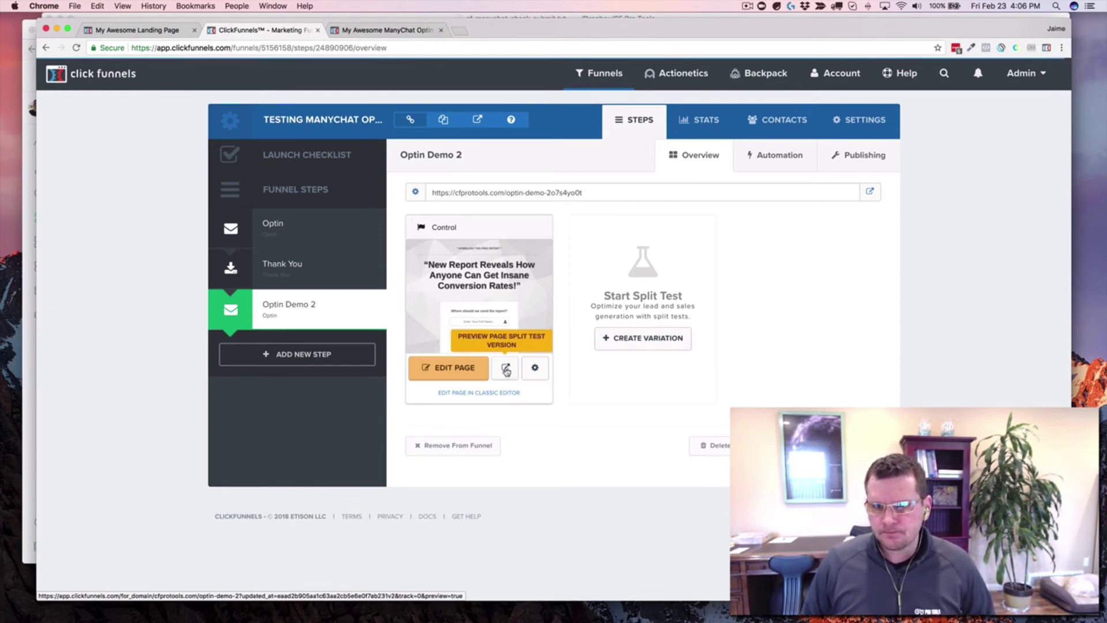
right_click(871, 192)
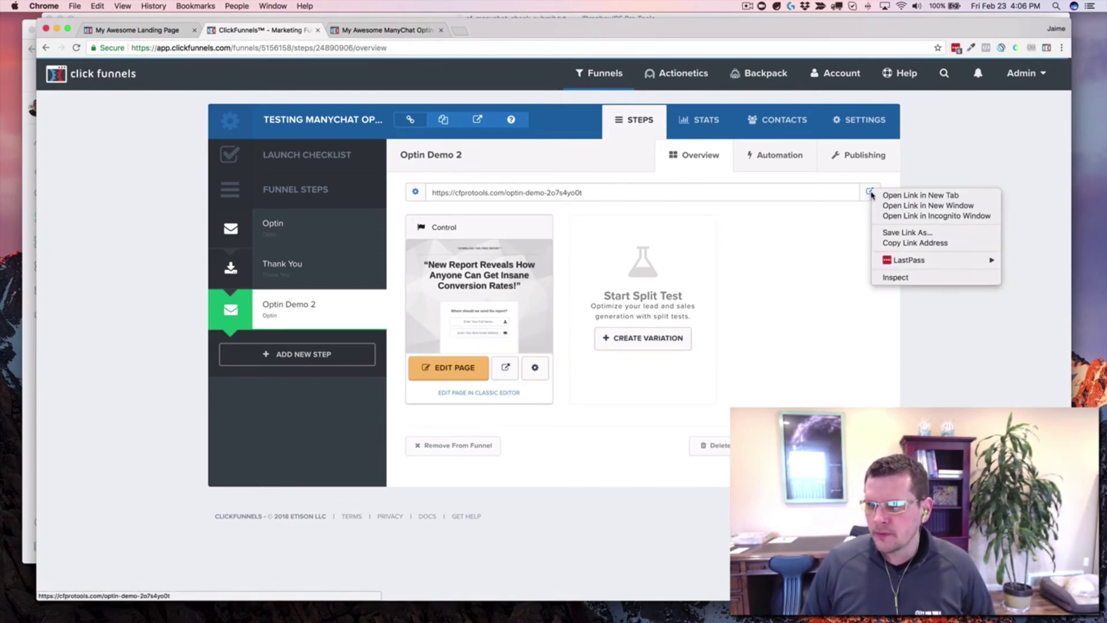
left_click(888, 196)
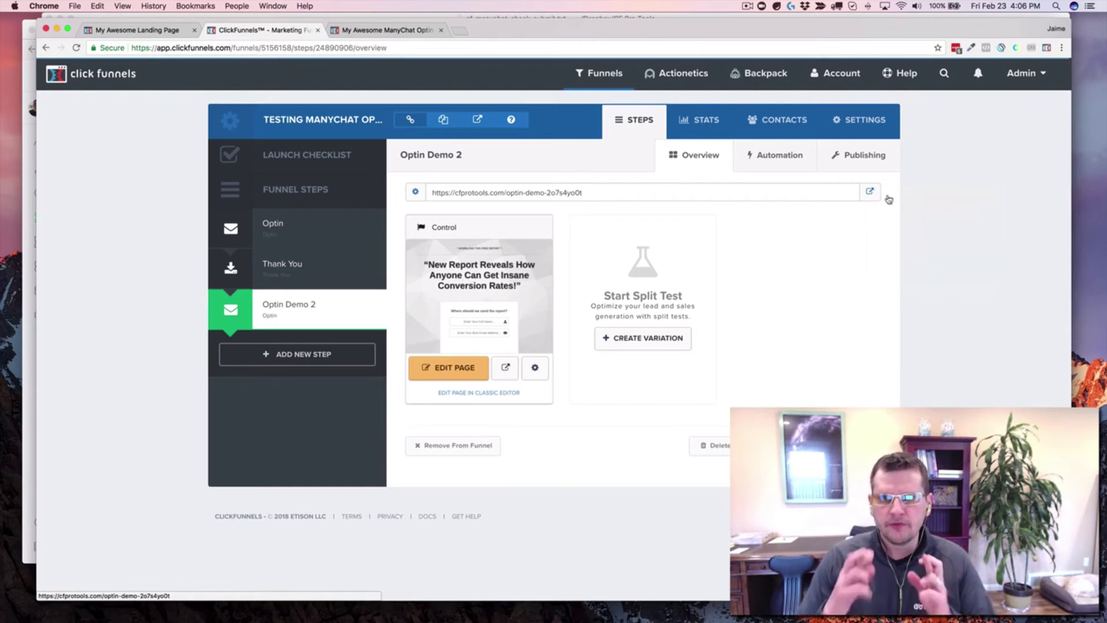
left_click(364, 31)
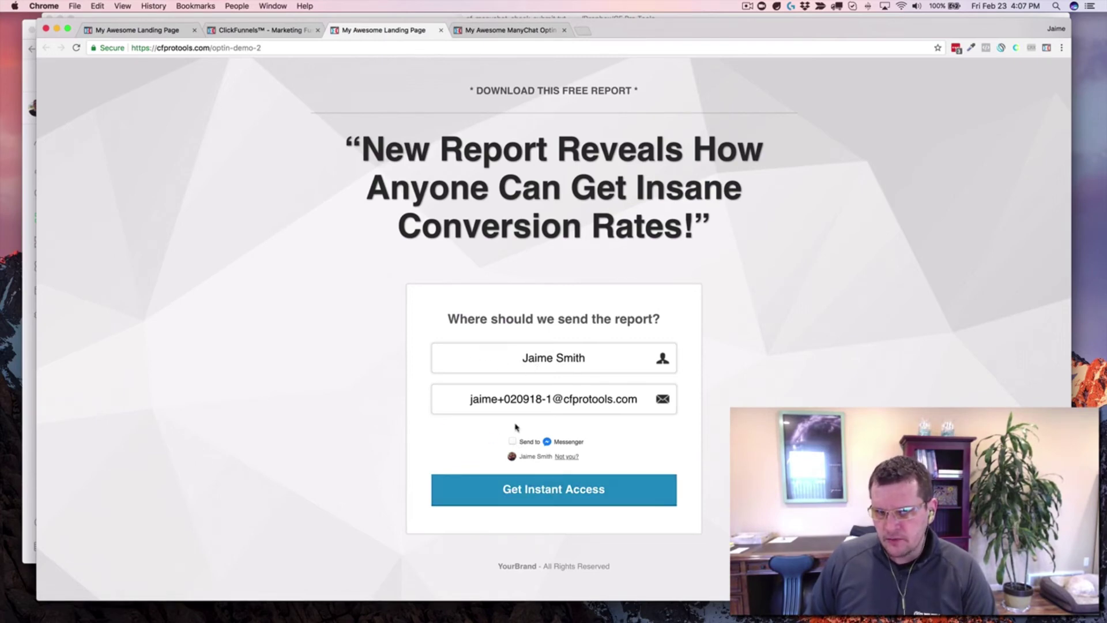
Toggle the Send to Messenger checkbox on the live opt-in form and leave it ticked.
left_click(514, 443)
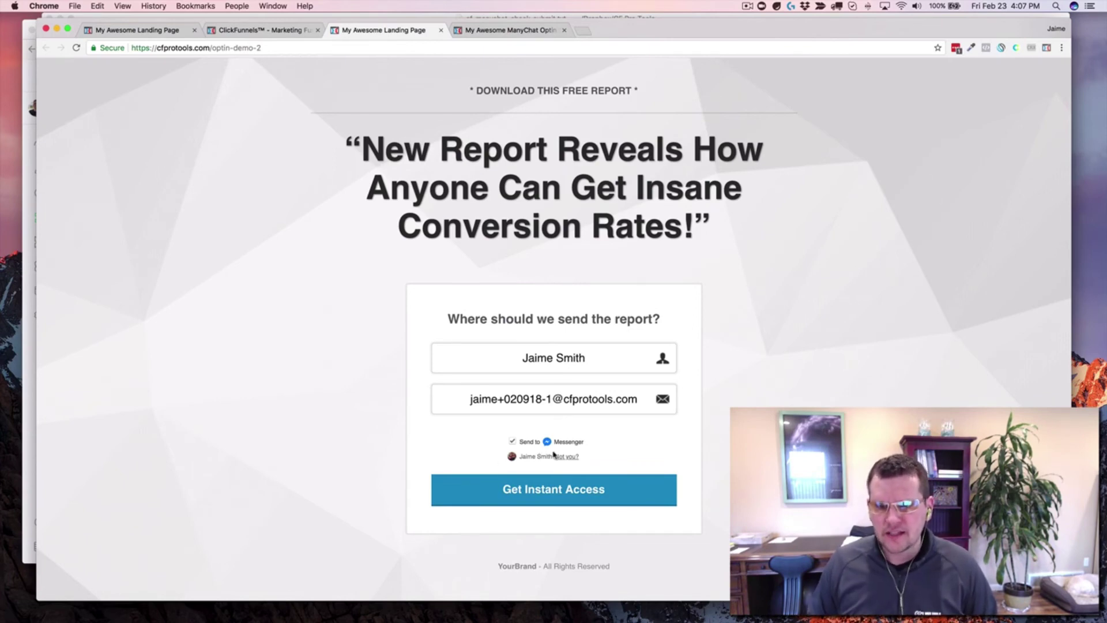
left_click(511, 443)
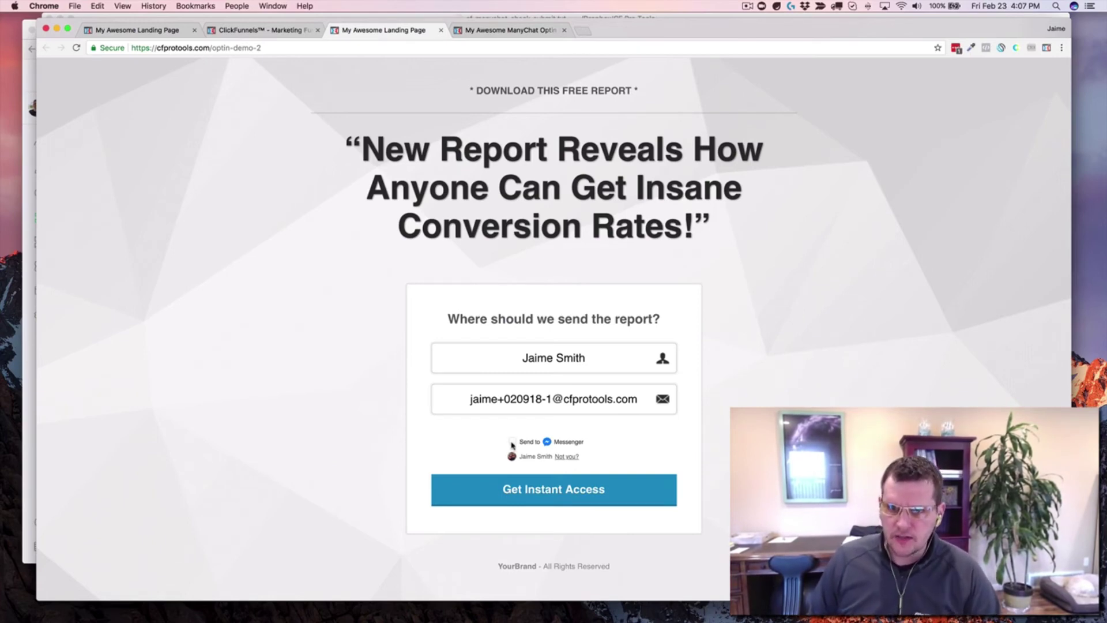
left_click(512, 443)
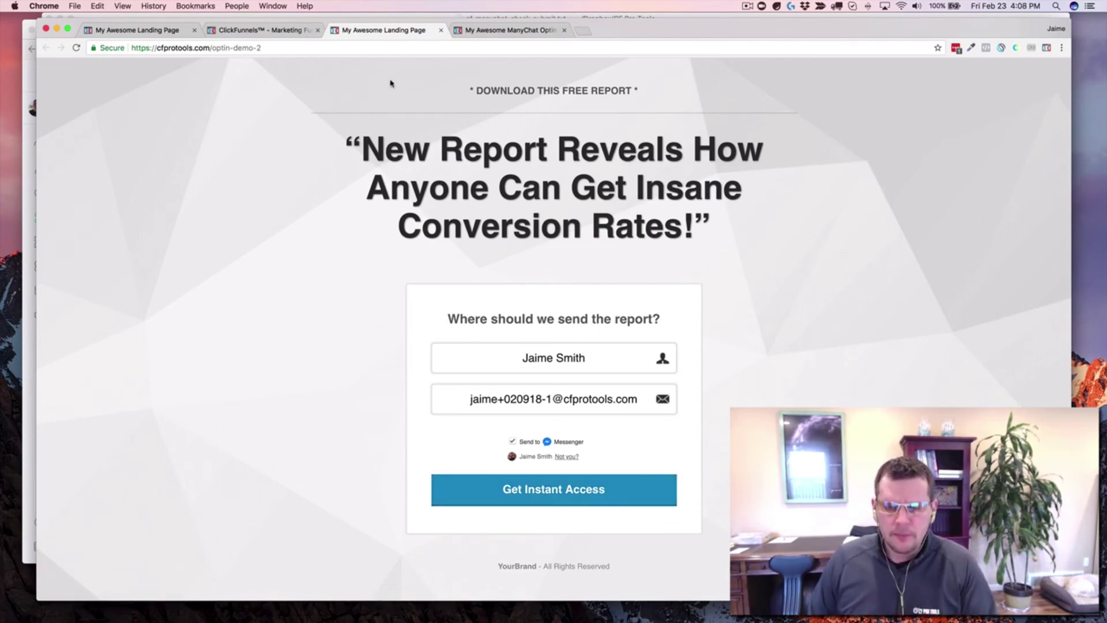
Compare the page's Custom JavaScript / HTML element code with the checkbox embed code in the ManyChat widget setup, then close the code editor.
left_click(254, 32)
left_click(152, 30)
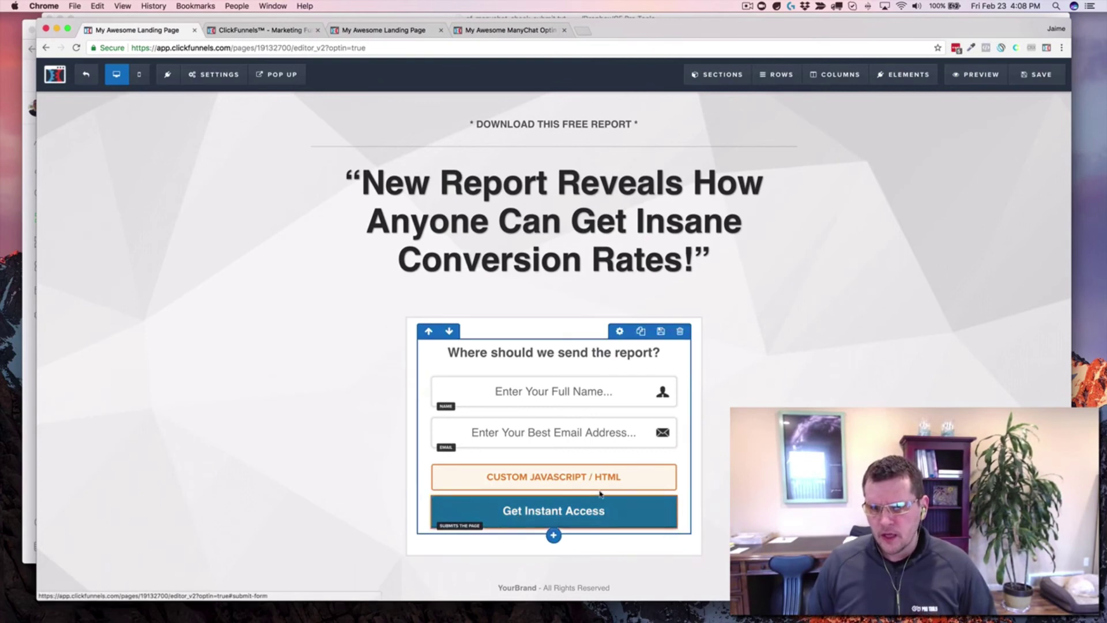
left_click(561, 481)
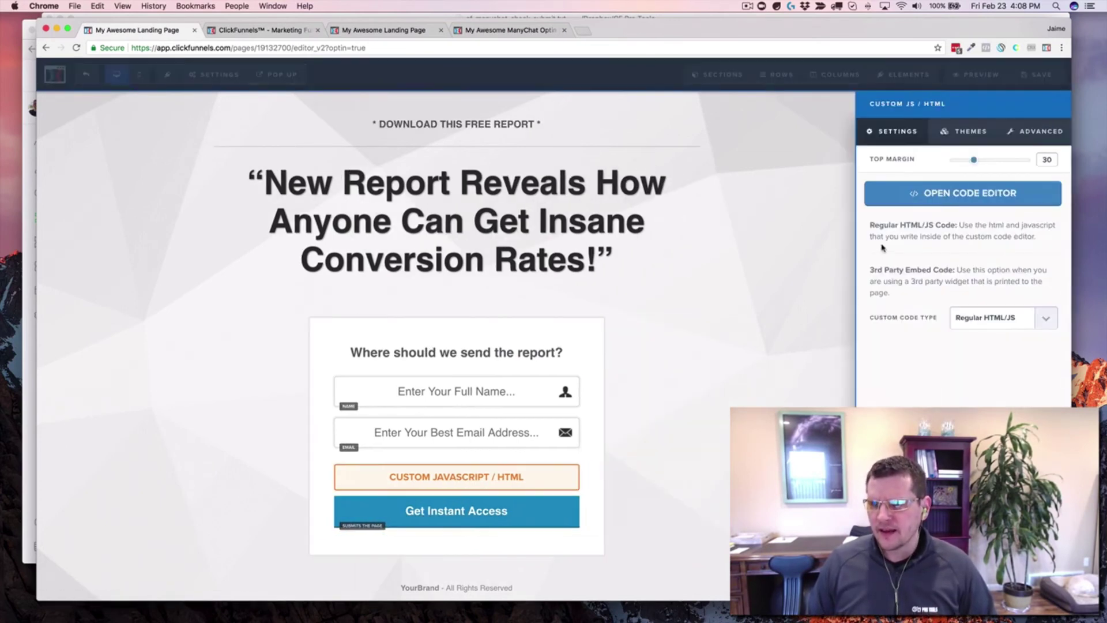
left_click(969, 193)
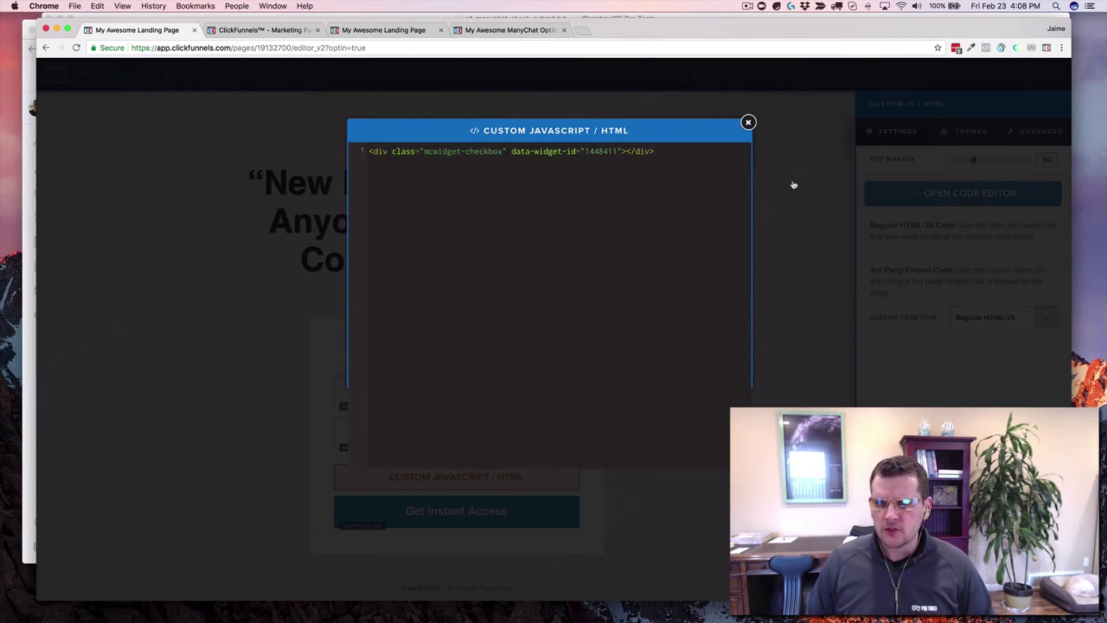
key("super+Tab")
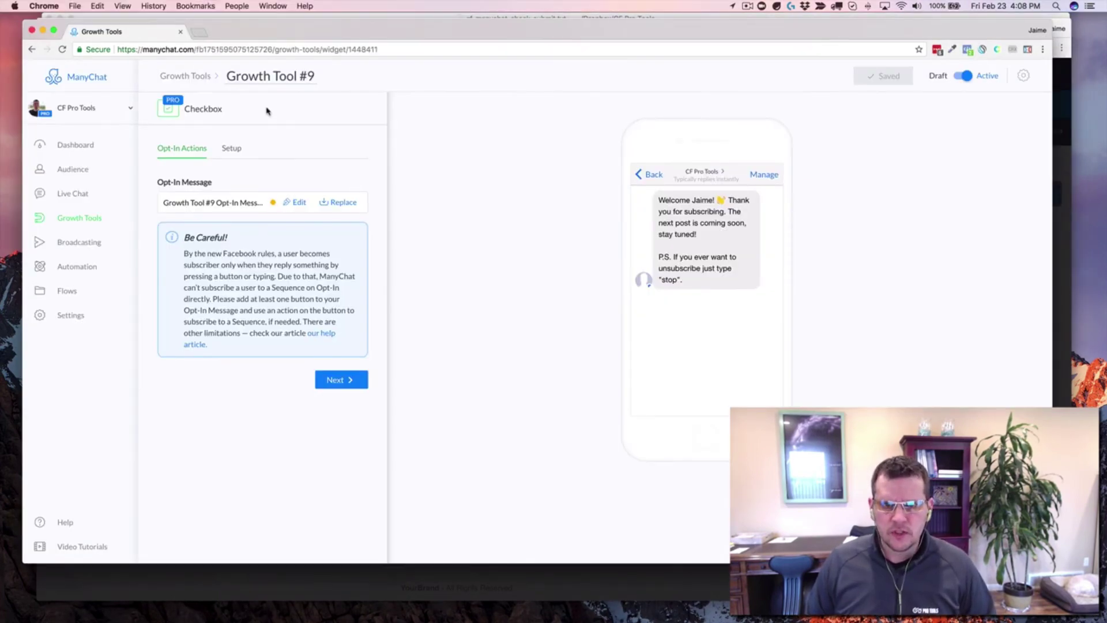
left_click(232, 148)
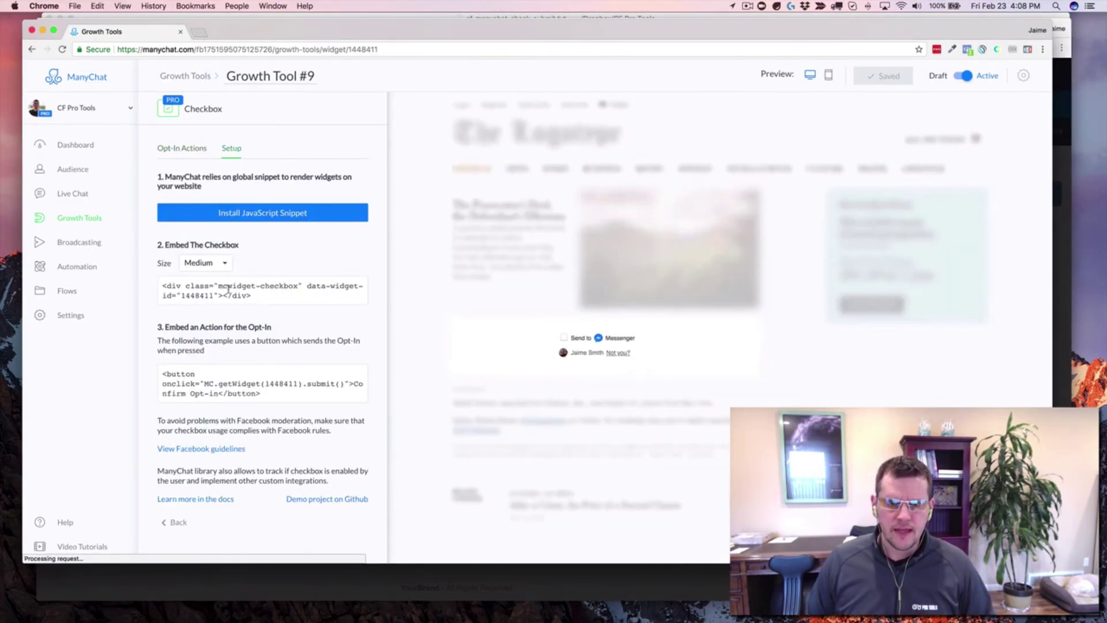
left_click(238, 286)
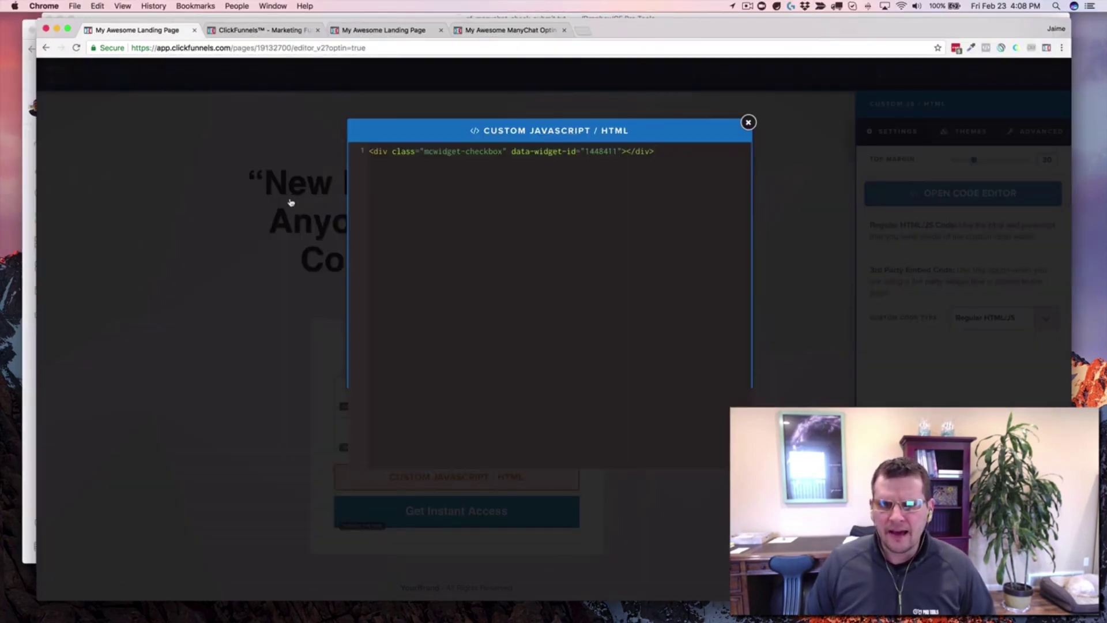
left_click(290, 202)
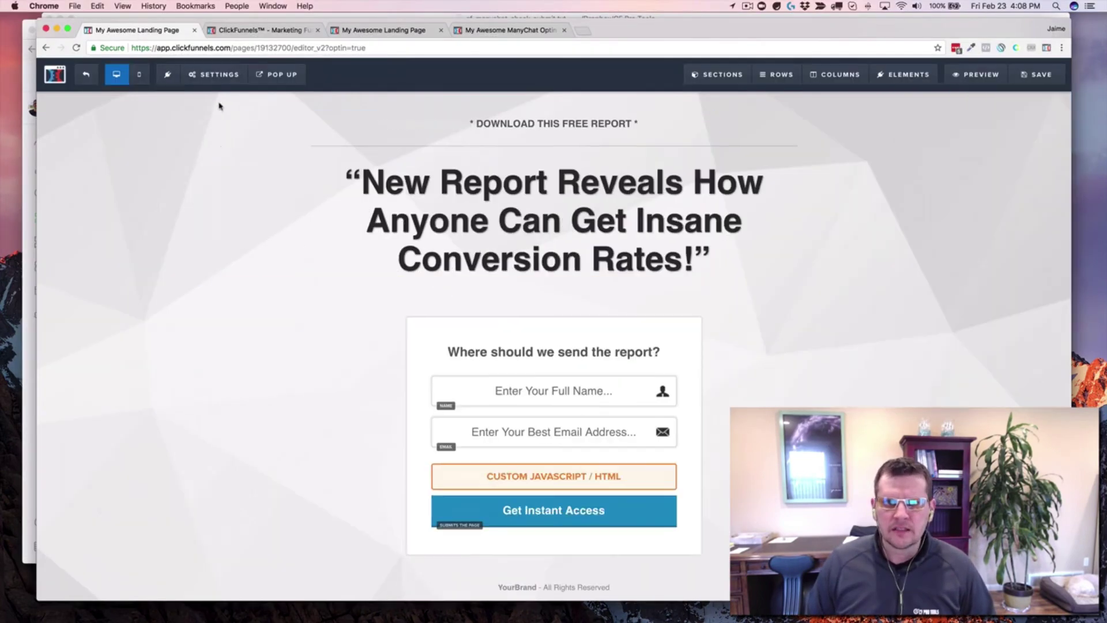
Compare the page's header tracking code with the JavaScript snippet that ManyChat provides for installing its widgets.
left_click(211, 75)
left_click(214, 145)
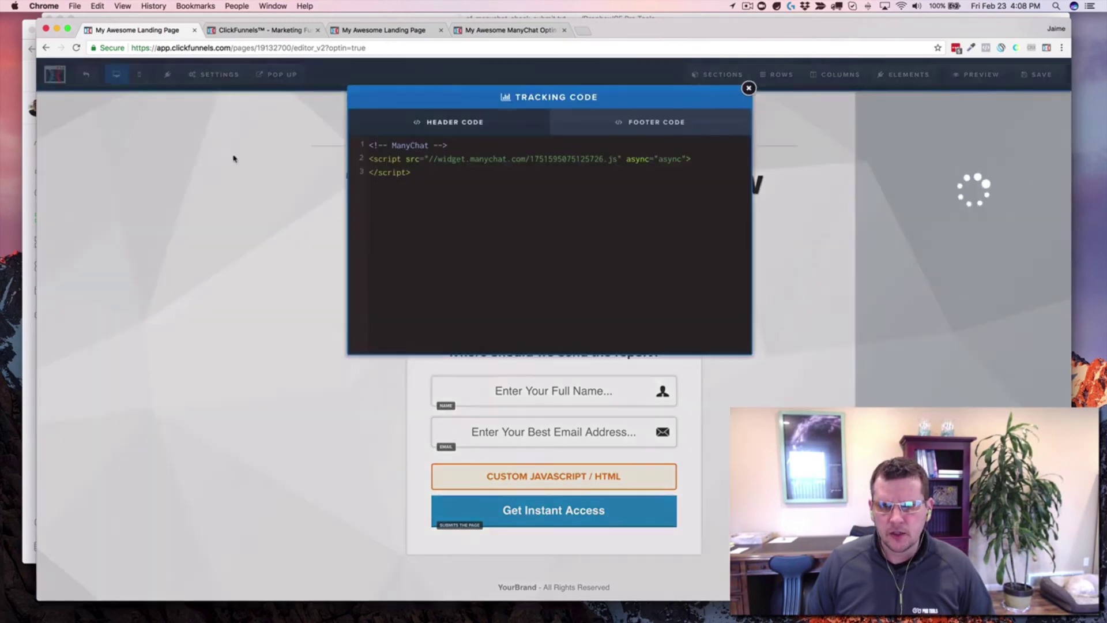
left_click(428, 179)
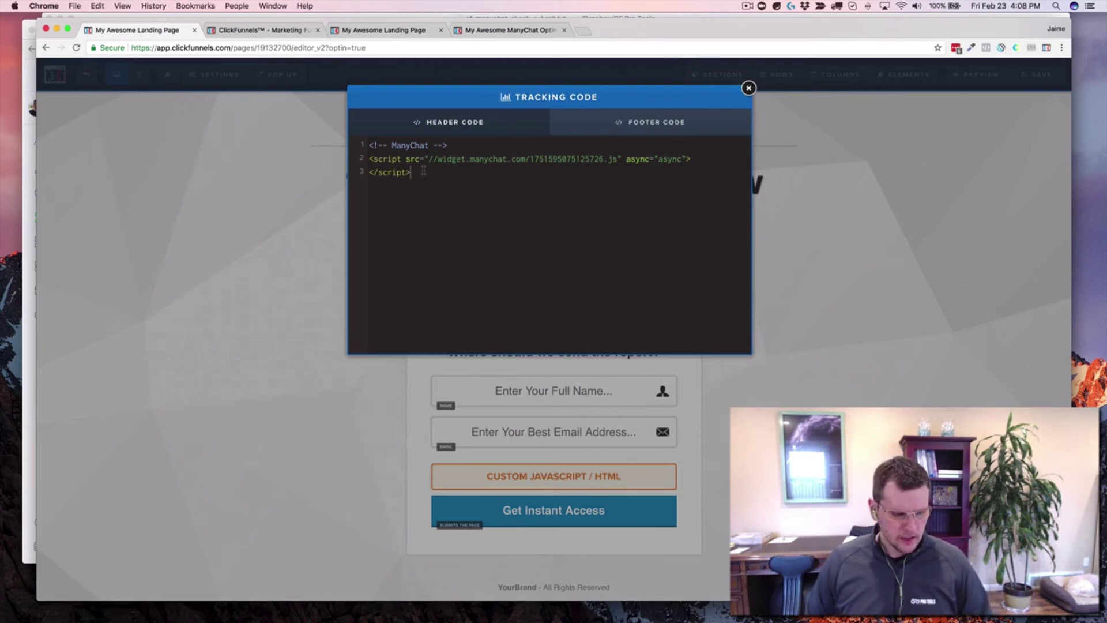
key("super+grave")
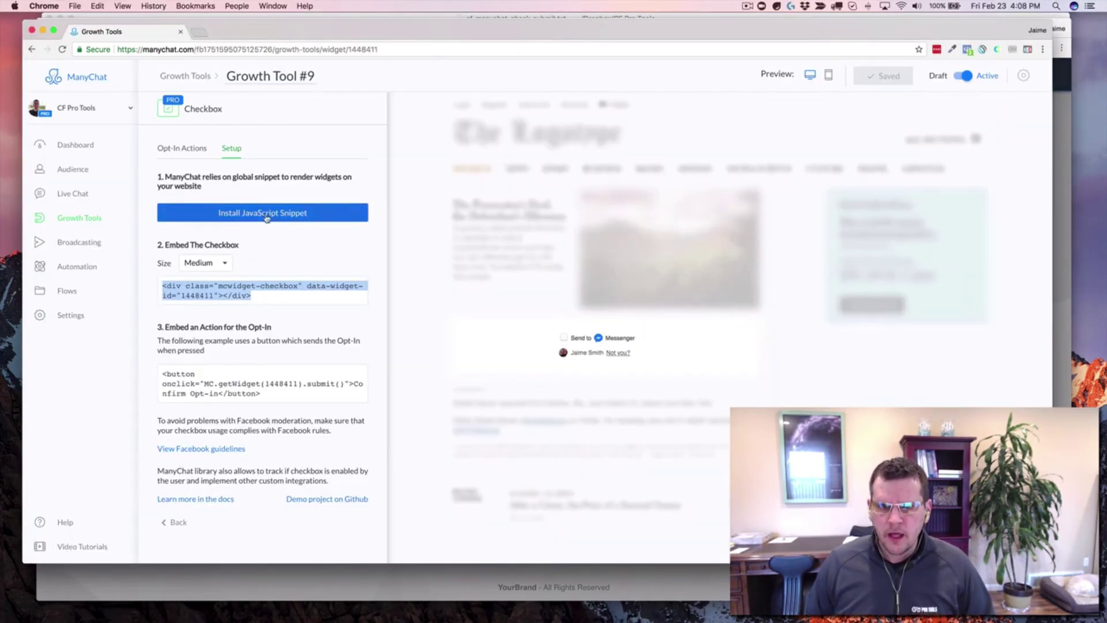
left_click(249, 213)
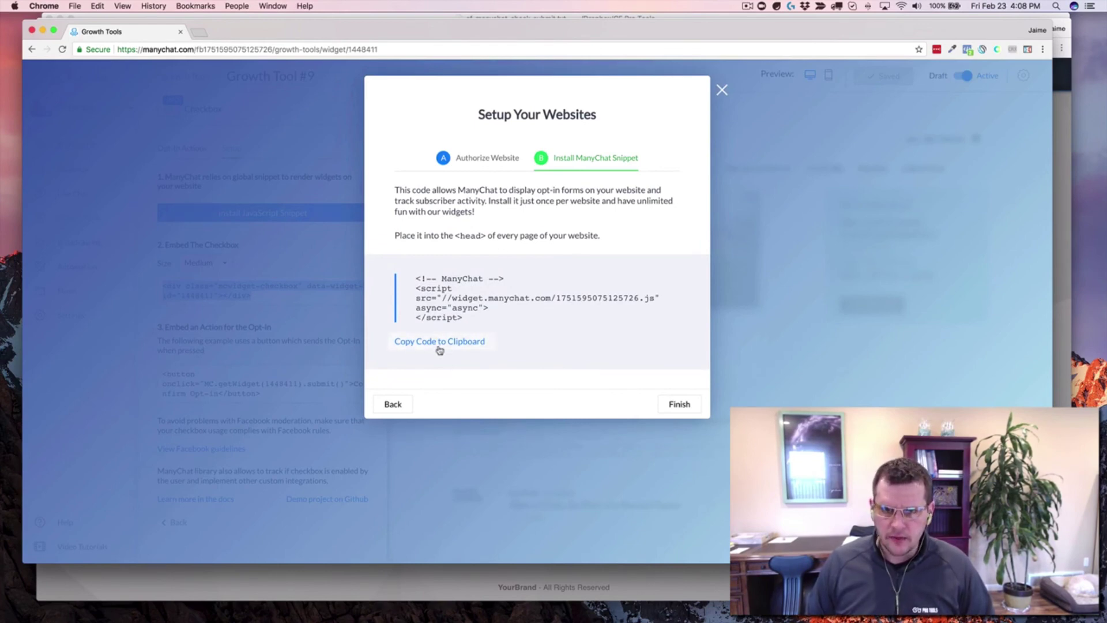
key("super+Tab")
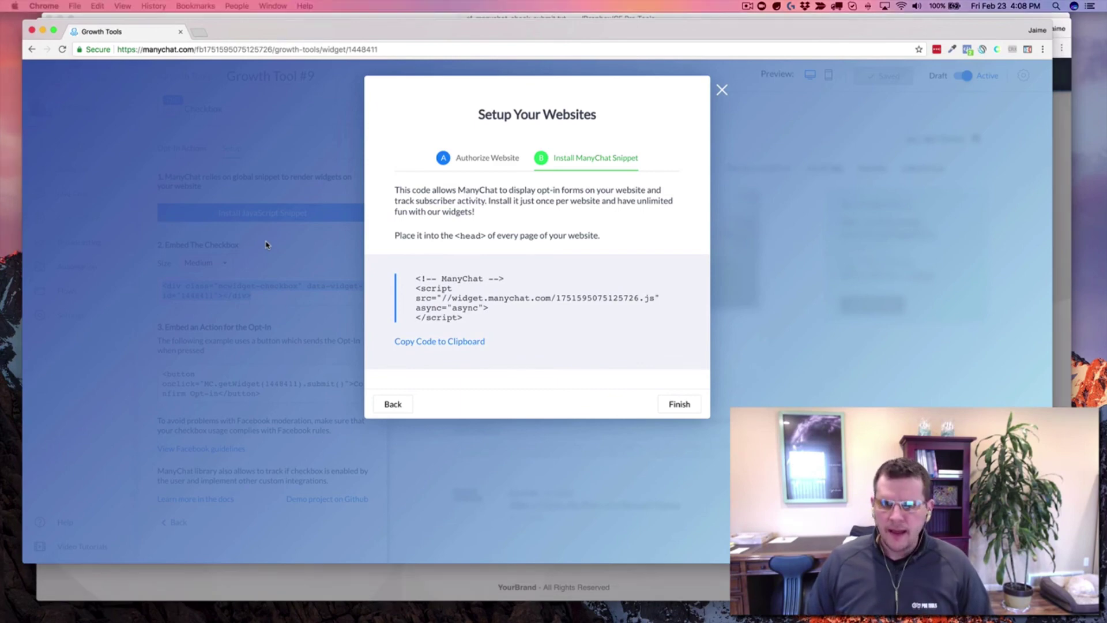
Copy the Manychat Checkbox Submit (Live Test) script in CF Pro Tools and check it against the ClickFunnels page's footer code.
key("super+grave")
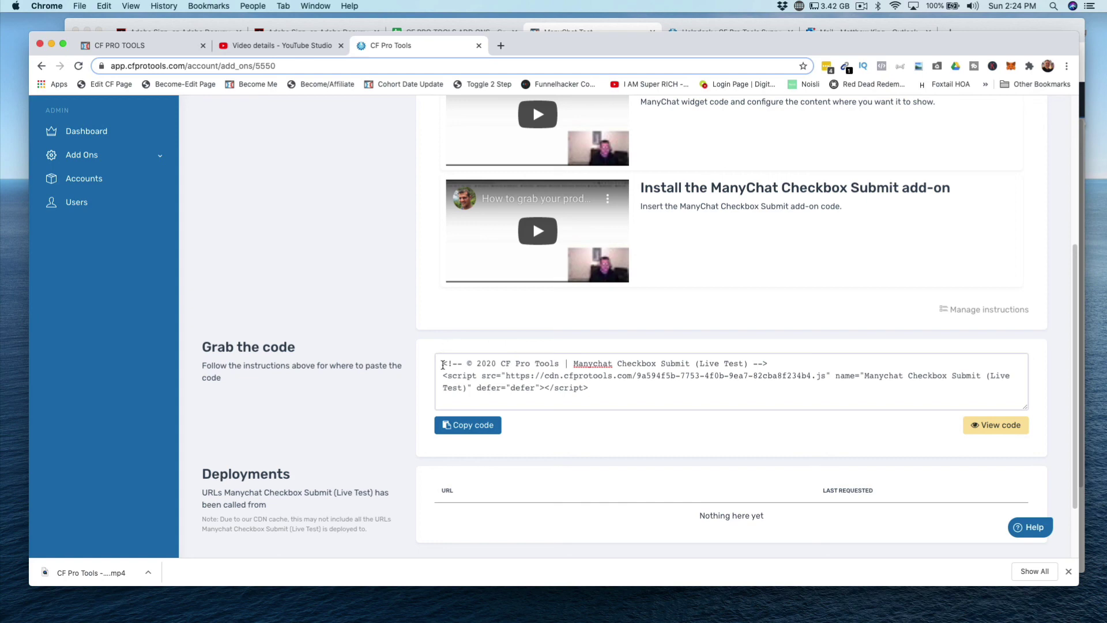
left_click_drag(442, 362, 661, 392)
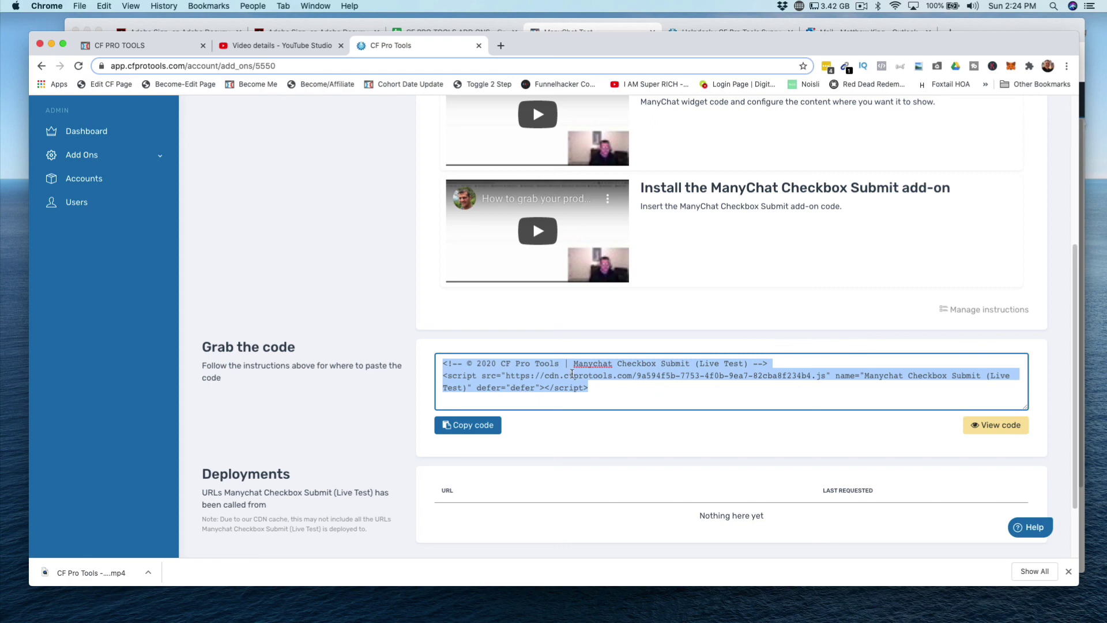
left_click(461, 425)
left_click(415, 23)
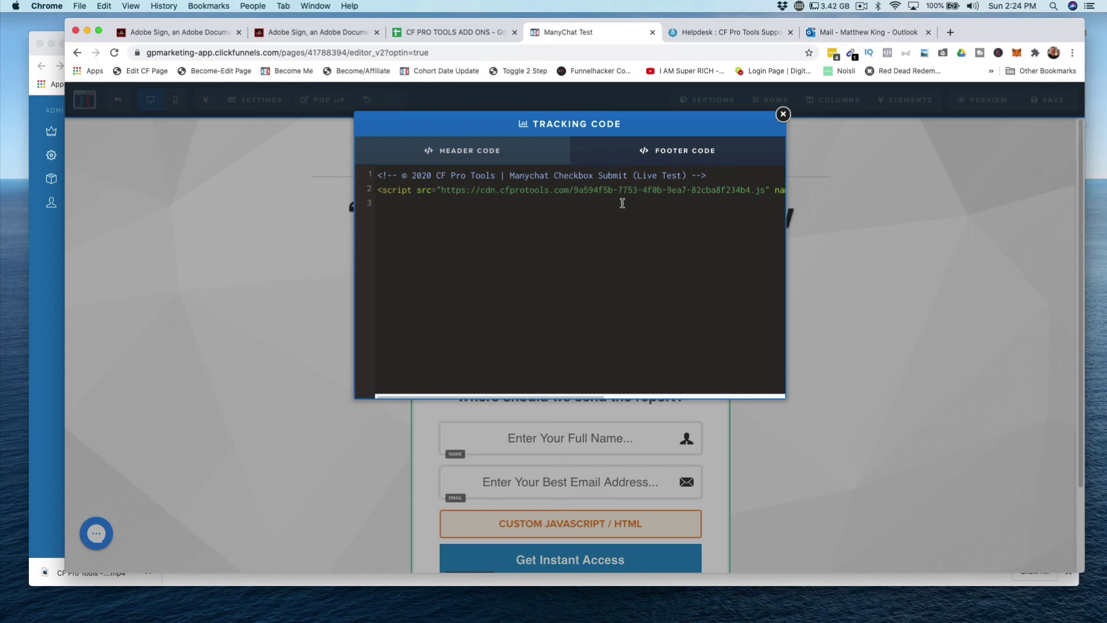
left_click_drag(375, 173, 580, 224)
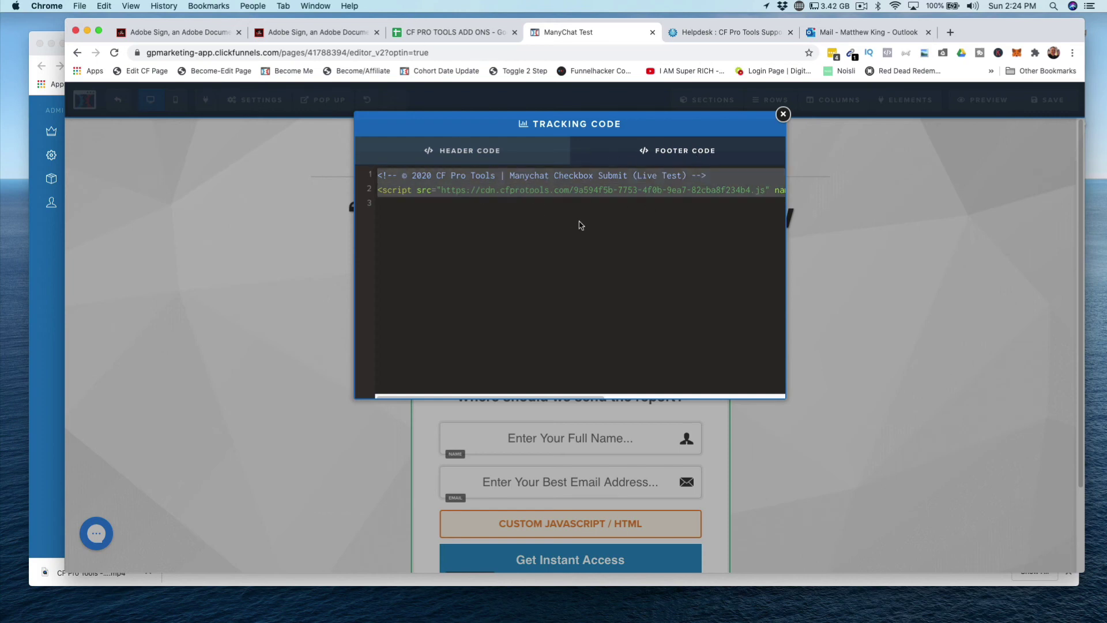
left_click(581, 225)
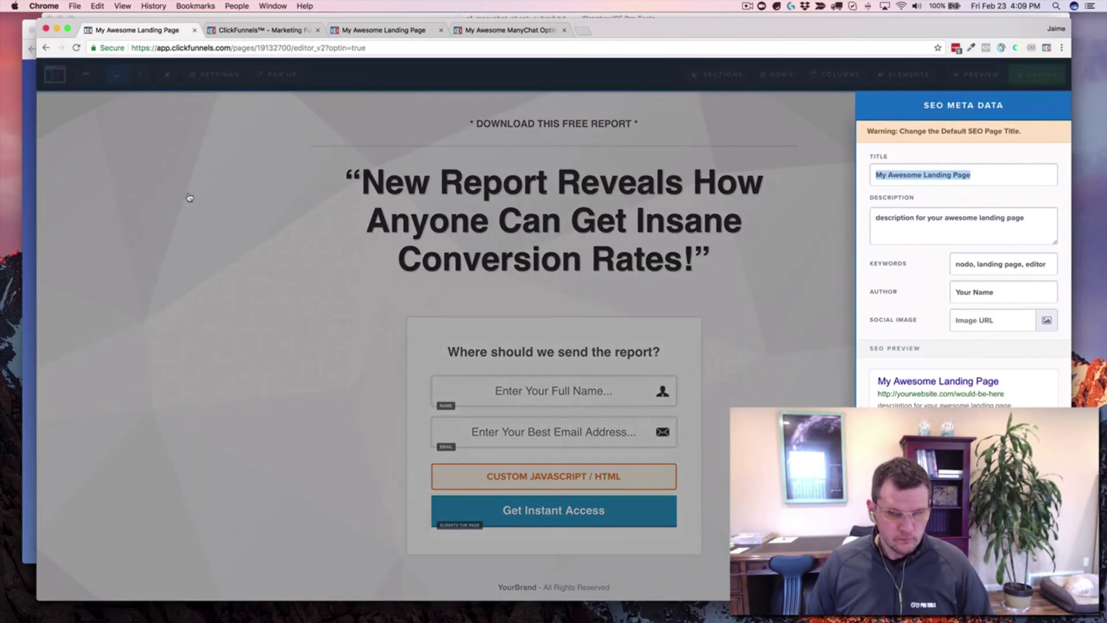
Switch to ManyChat, close the website setup dialog, and open the opt-in message of Growth Tool #9.
key("super+grave")
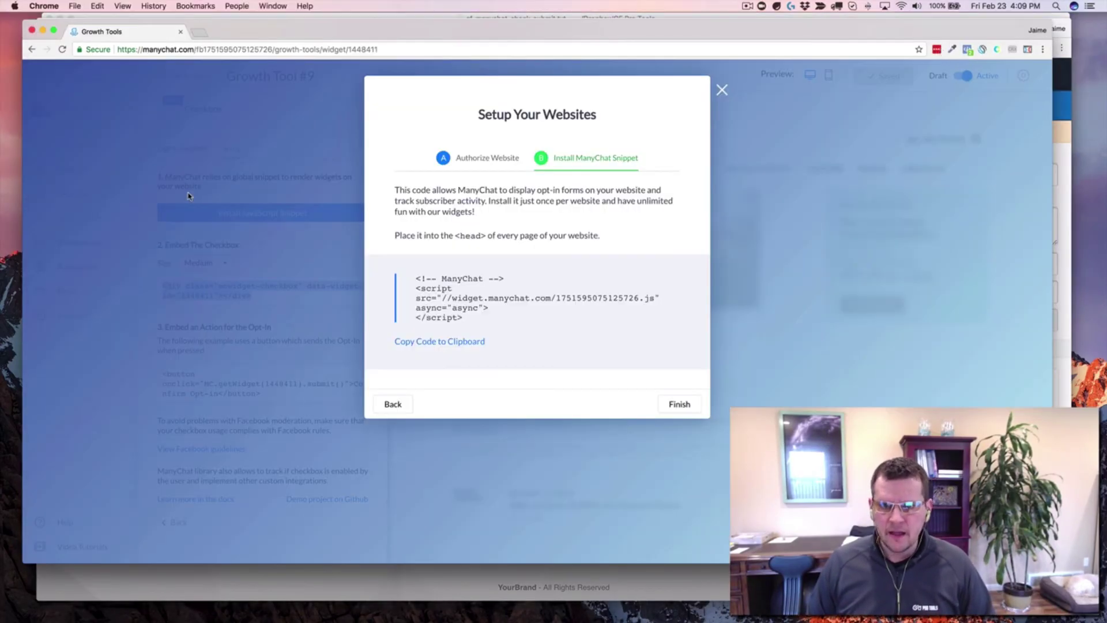
left_click(301, 160)
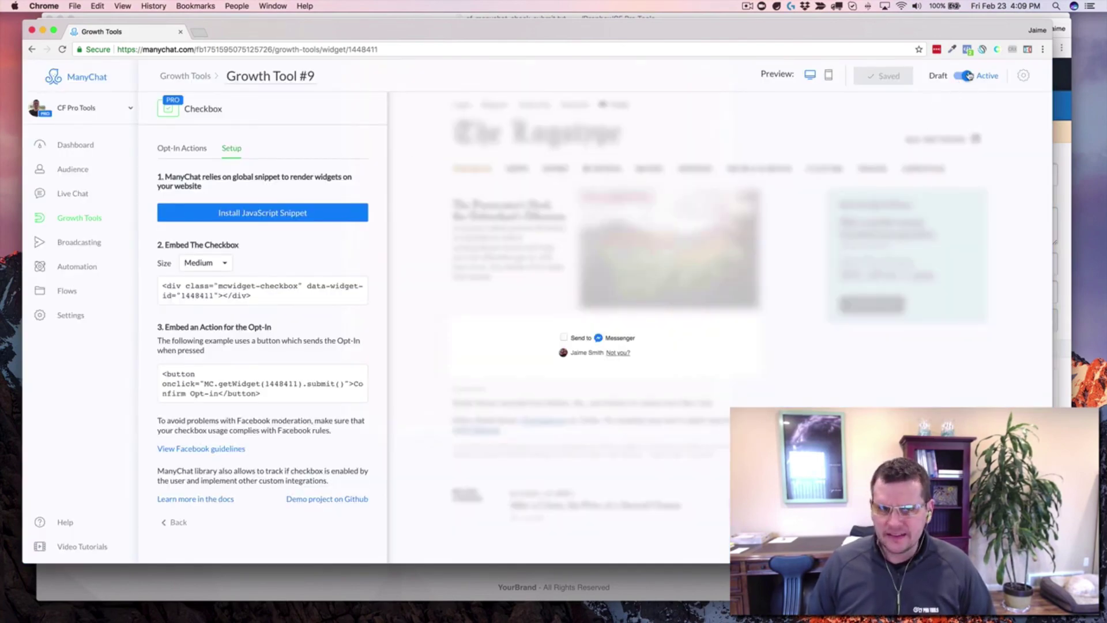
left_click(182, 149)
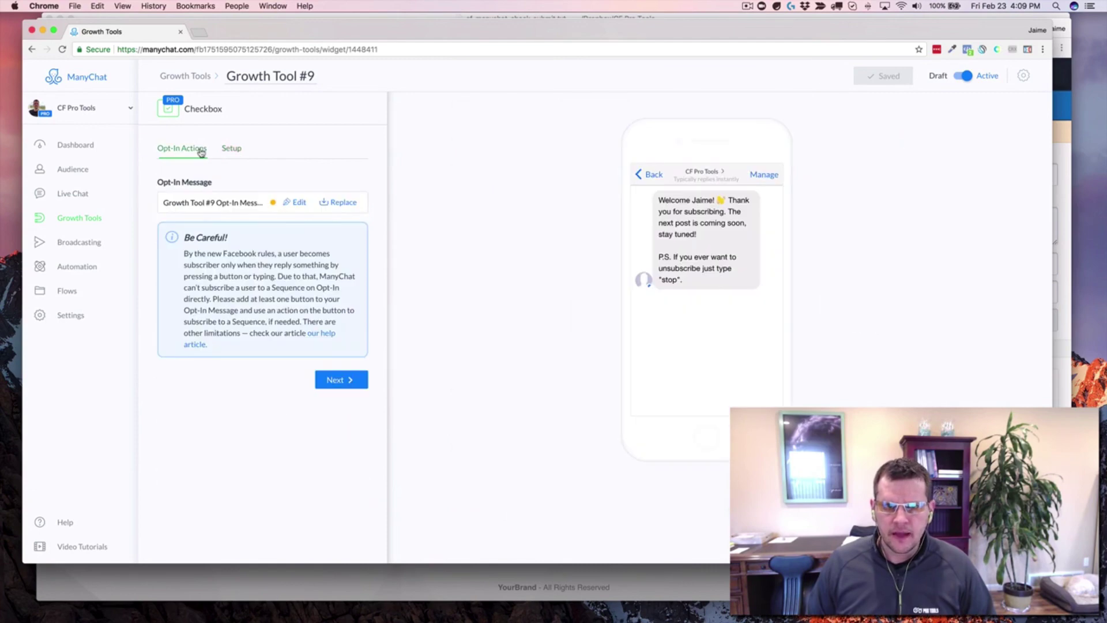
left_click(219, 203)
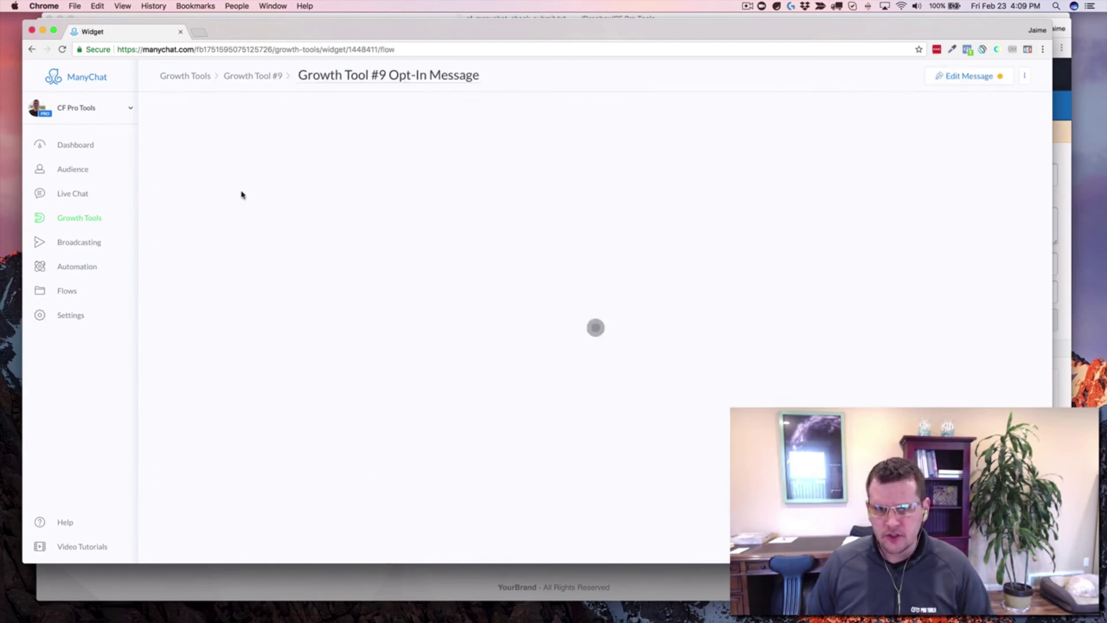